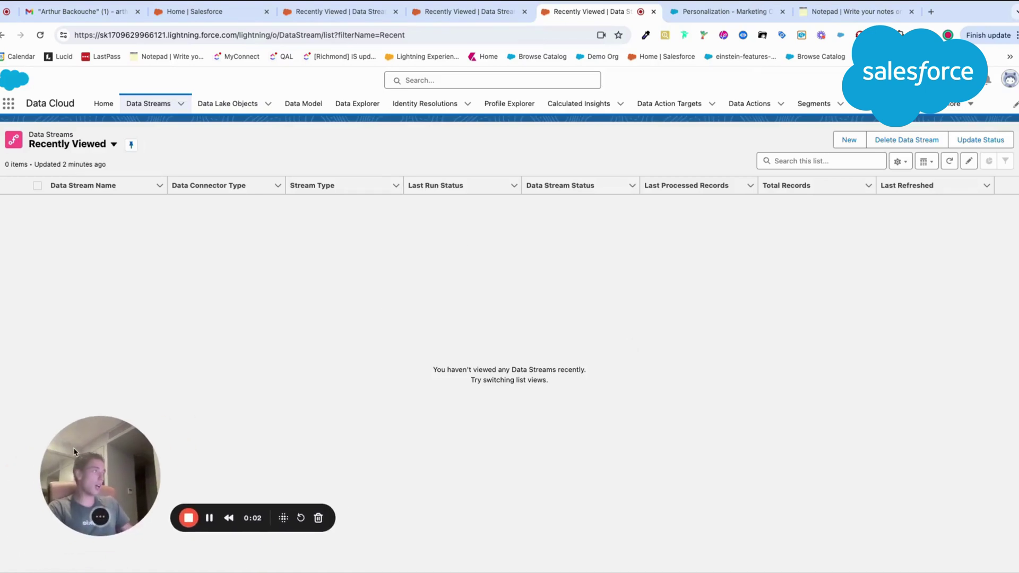
# Step: Start a new data stream with Salesforce CRM as the data source
pyautogui.click(859, 145)
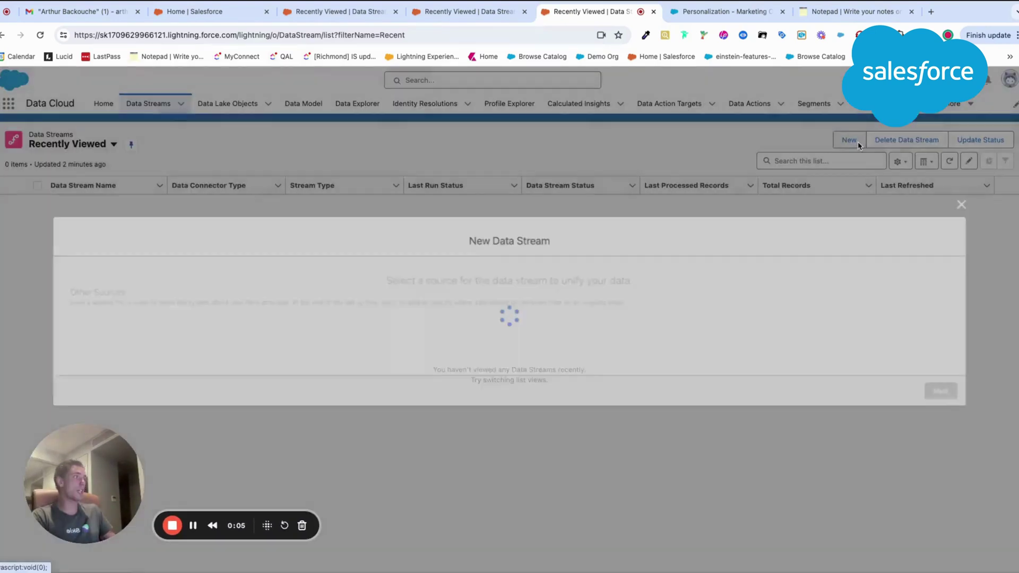
pyautogui.click(150, 215)
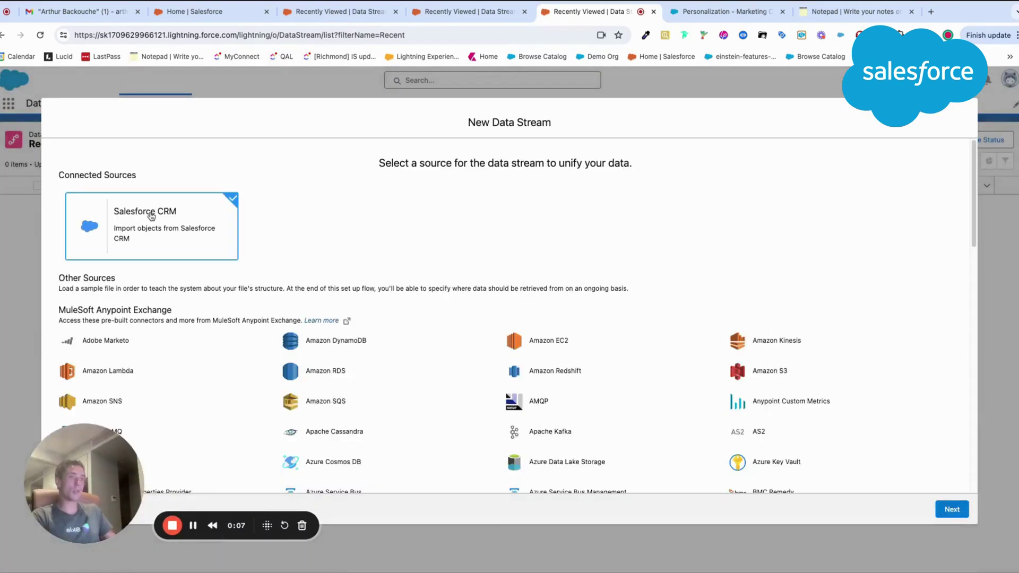
pyautogui.click(958, 513)
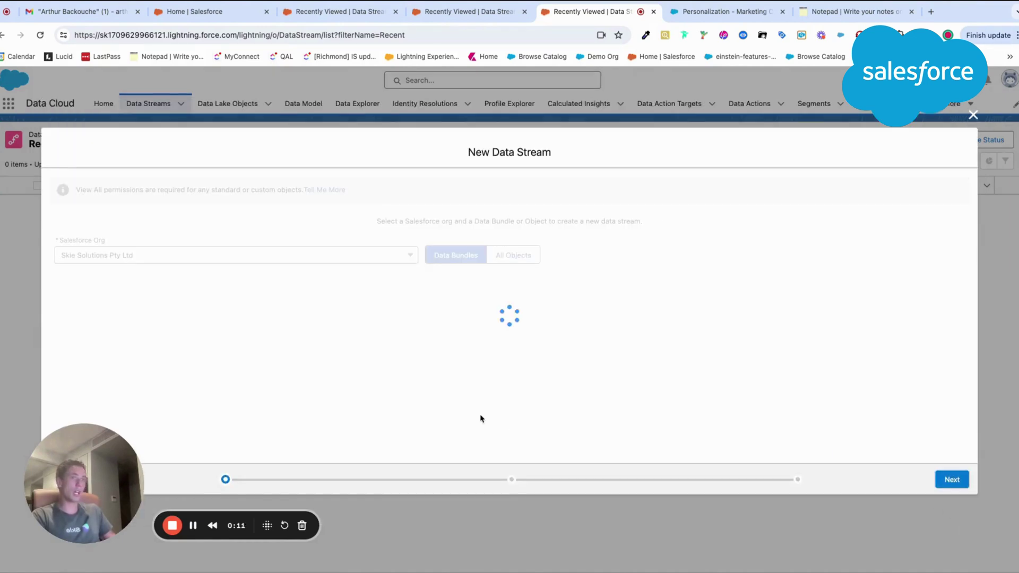
pyautogui.moveTo(80, 448); pyautogui.dragTo(768, 171)
# Step: Under All Objects, search 'user' and pick the User object as the stream source
pyautogui.click(513, 255)
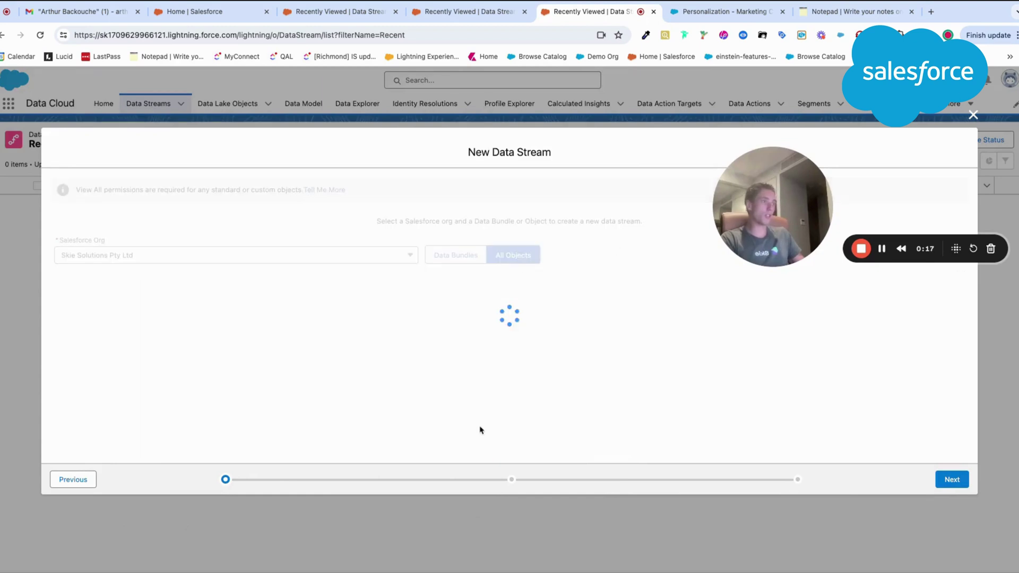
pyautogui.click(448, 262)
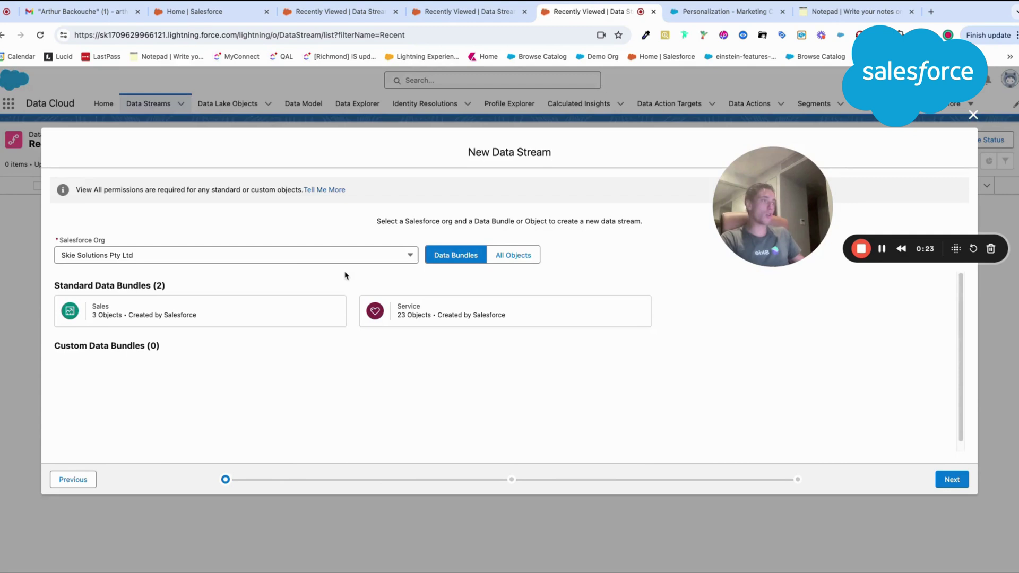
pyautogui.click(504, 258)
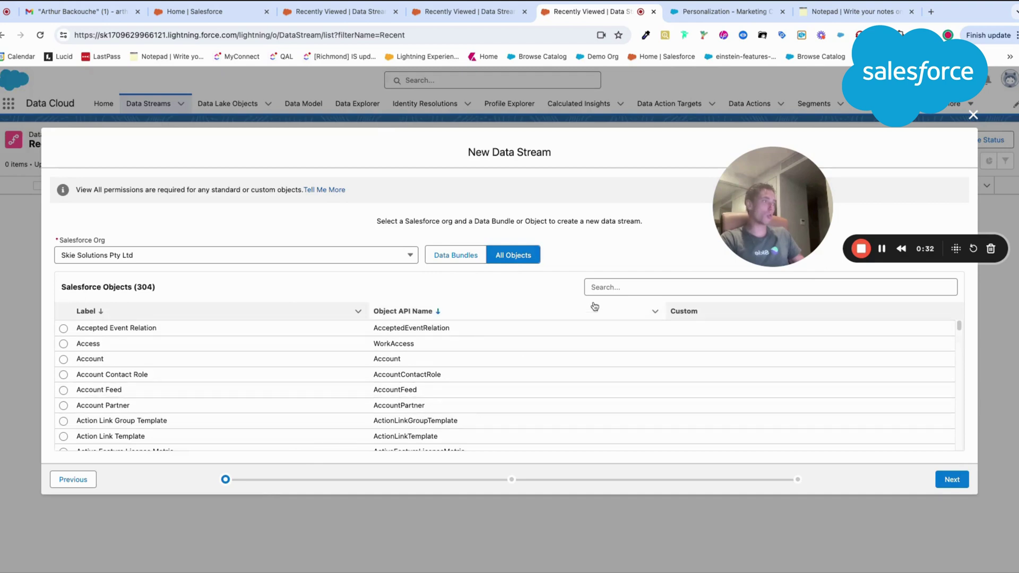
pyautogui.click(614, 288)
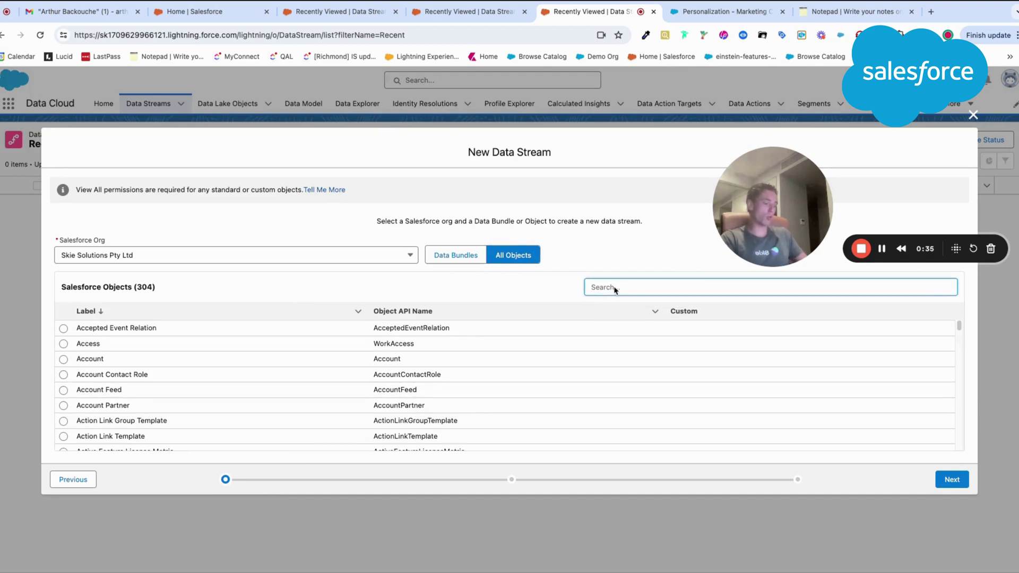
pyautogui.write('user')
pyautogui.click(444, 359)
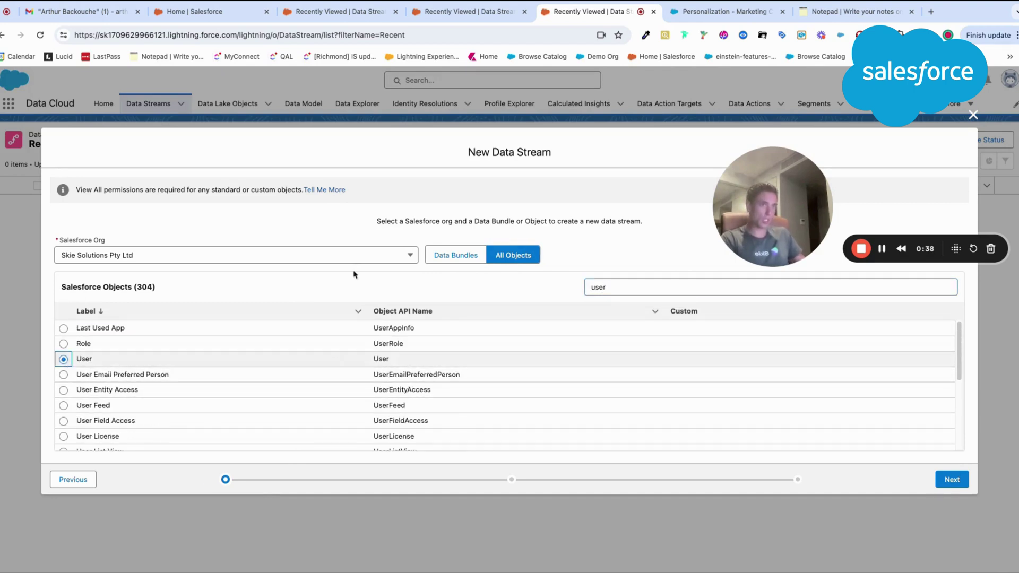
pyautogui.click(942, 483)
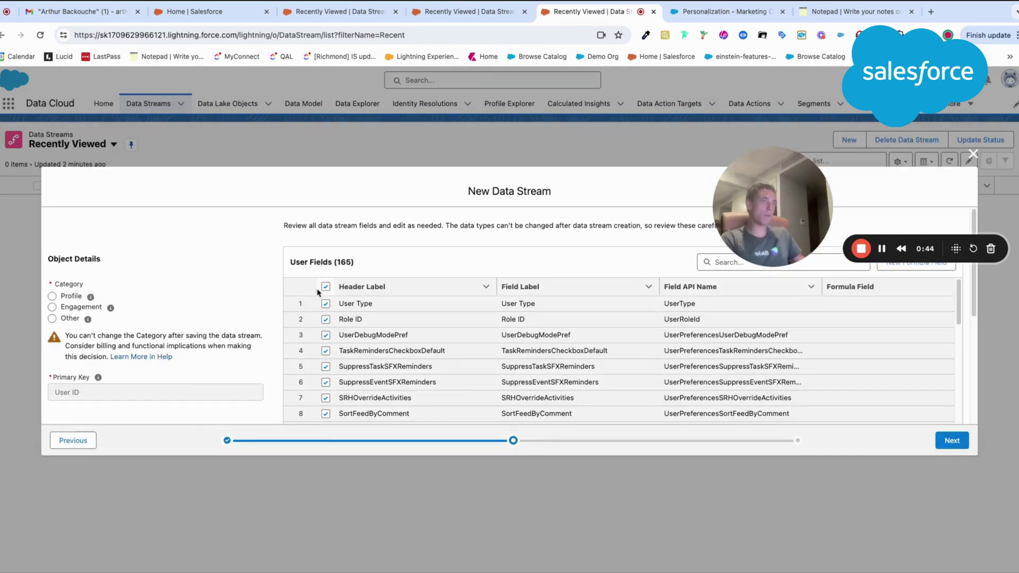
# Step: Deselect all User fields and include only the Full Name field
pyautogui.click(326, 286)
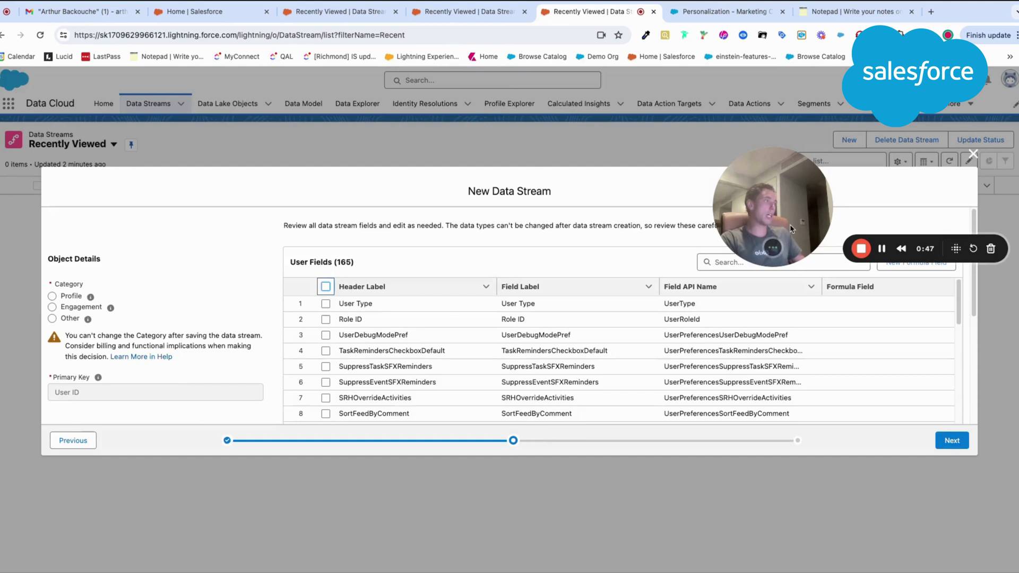
pyautogui.click(744, 263)
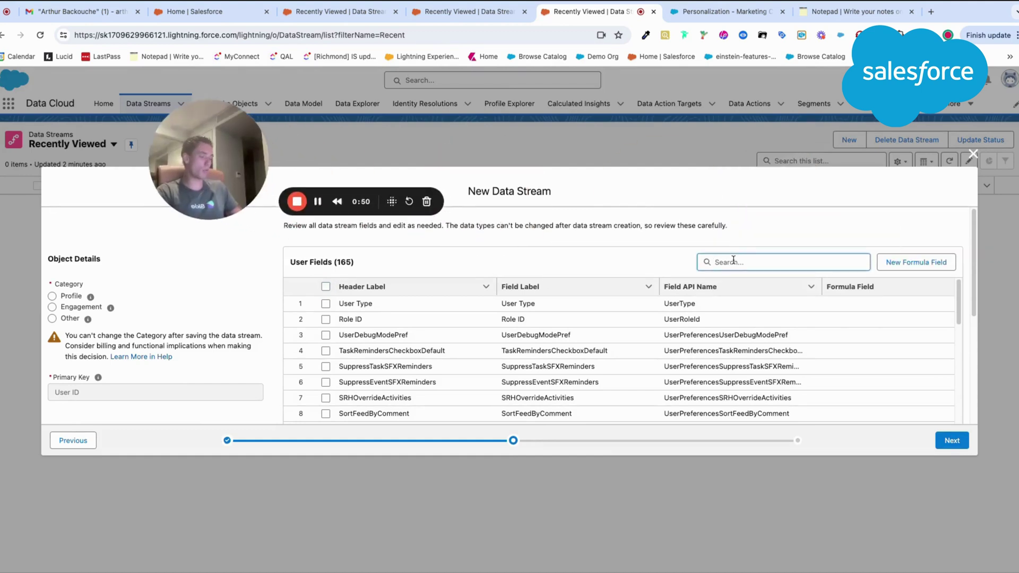
pyautogui.write('name')
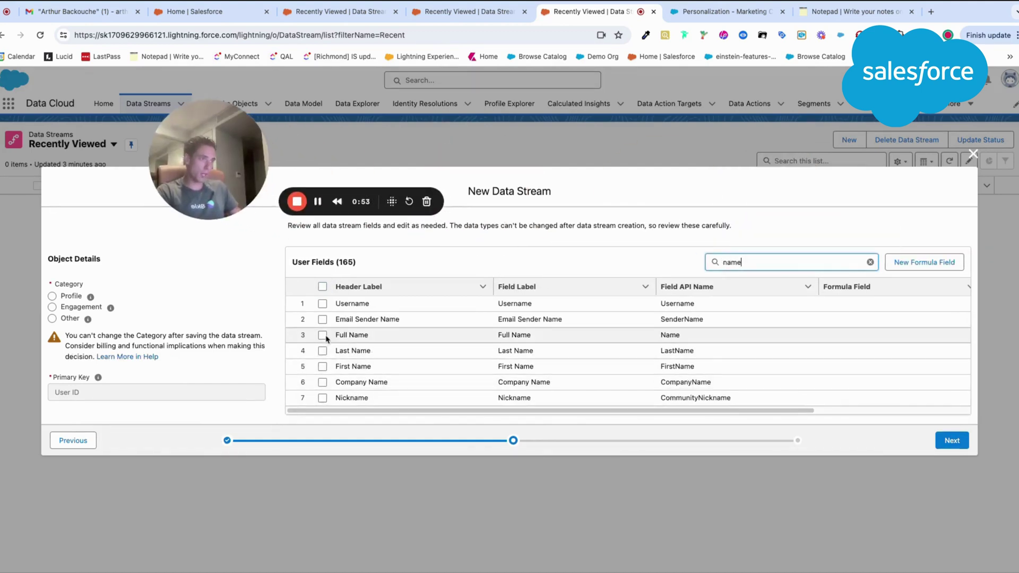
pyautogui.click(323, 335)
pyautogui.moveTo(192, 144); pyautogui.dragTo(174, 224)
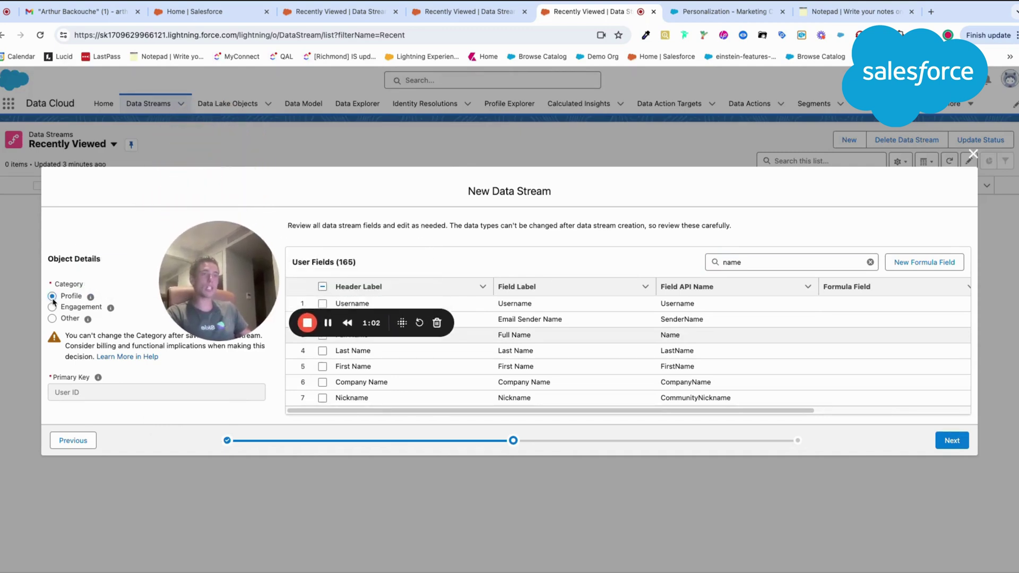
pyautogui.click(952, 440)
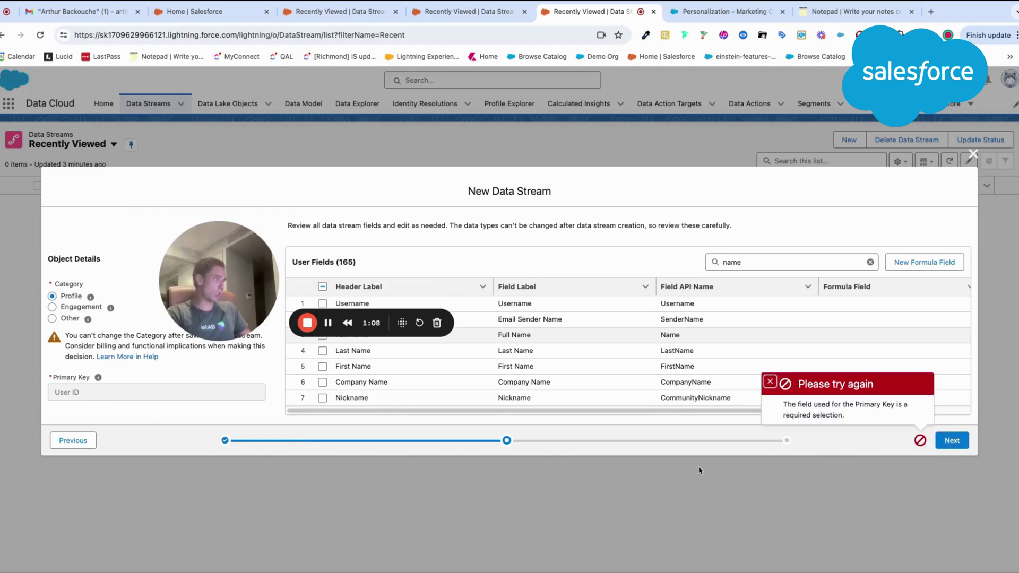
# Step: After the missing primary key error, search 'user' and 'conta' and add Contact ID
pyautogui.click(322, 337)
pyautogui.moveTo(232, 285); pyautogui.dragTo(225, 216)
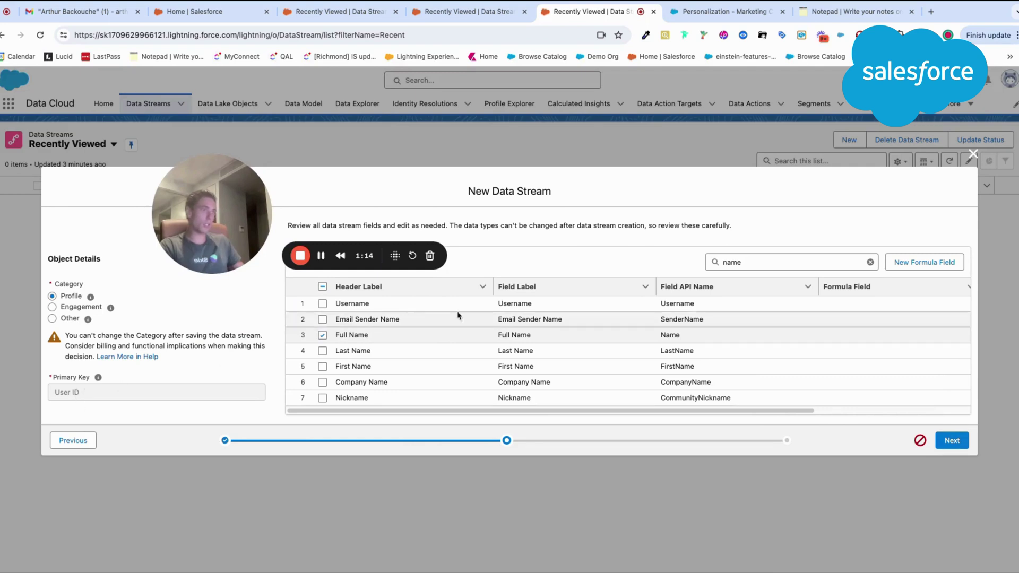
pyautogui.click(738, 260)
pyautogui.write('user')
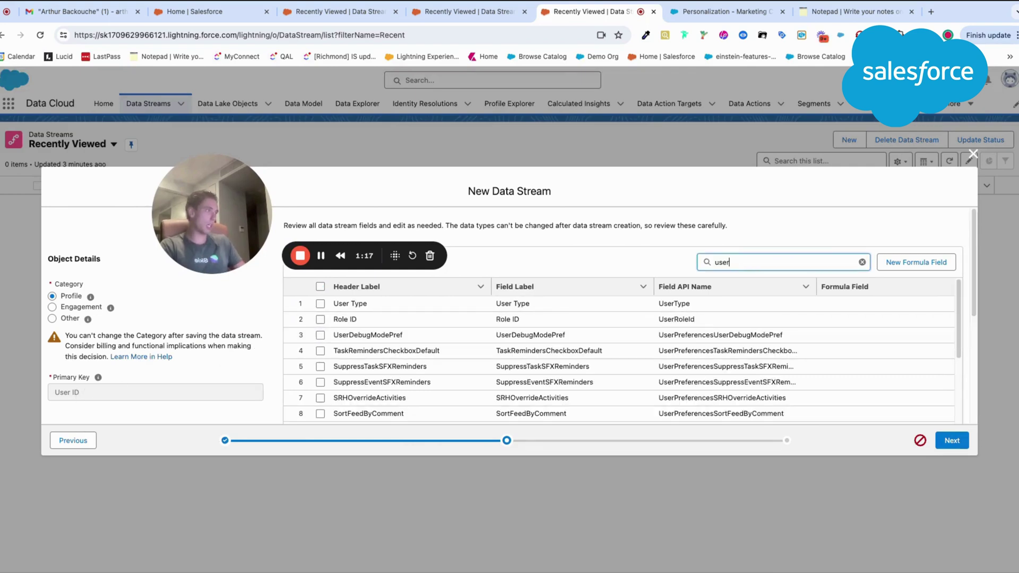
pyautogui.scroll(-20, 593, 345)
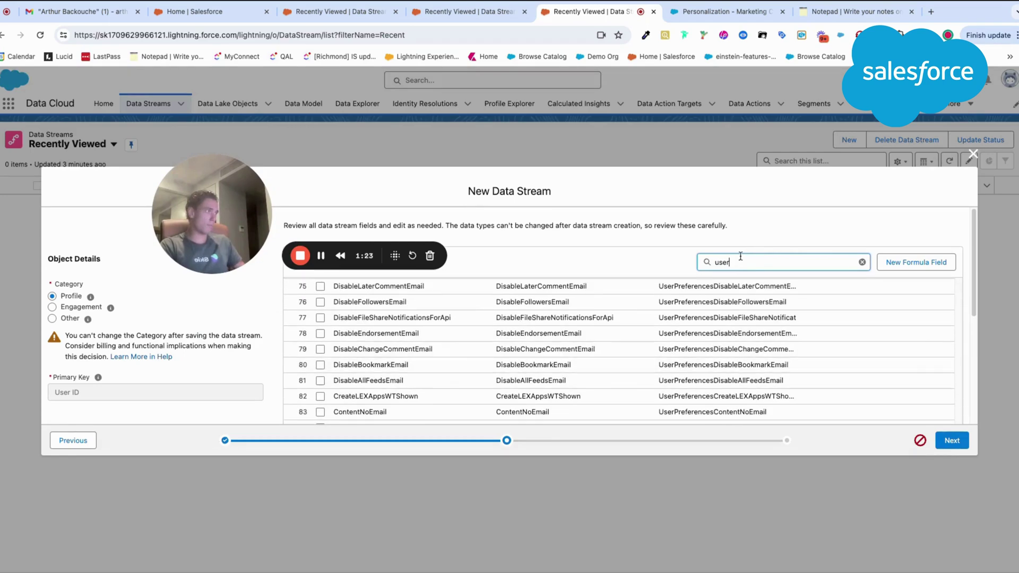
pyautogui.write('conta')
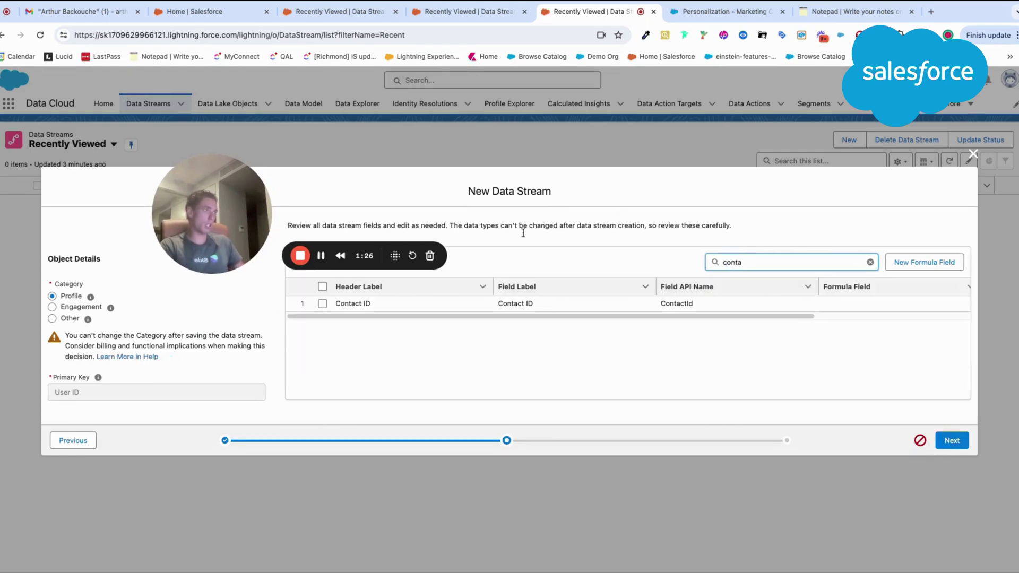
pyautogui.click(322, 305)
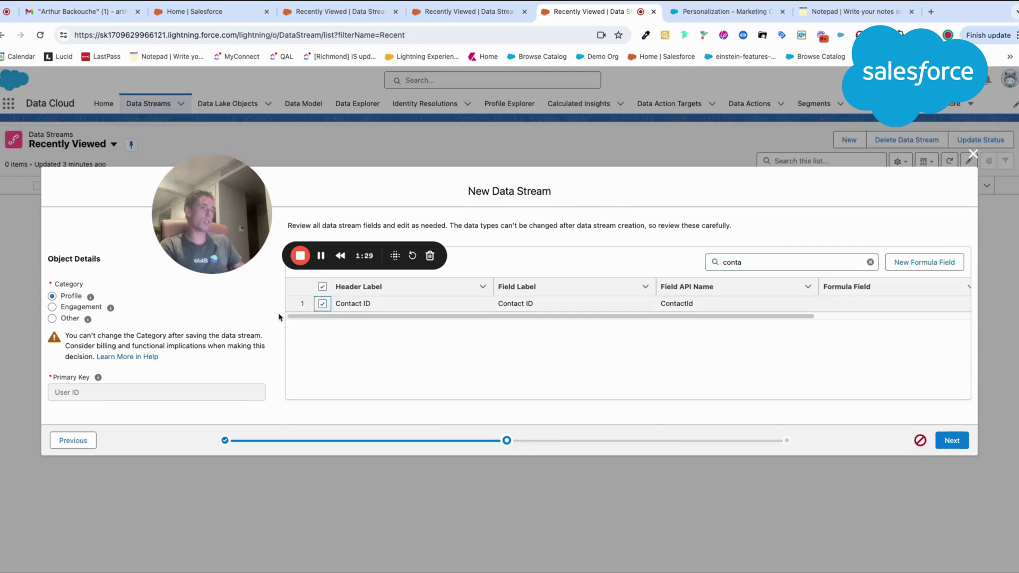
pyautogui.click(953, 444)
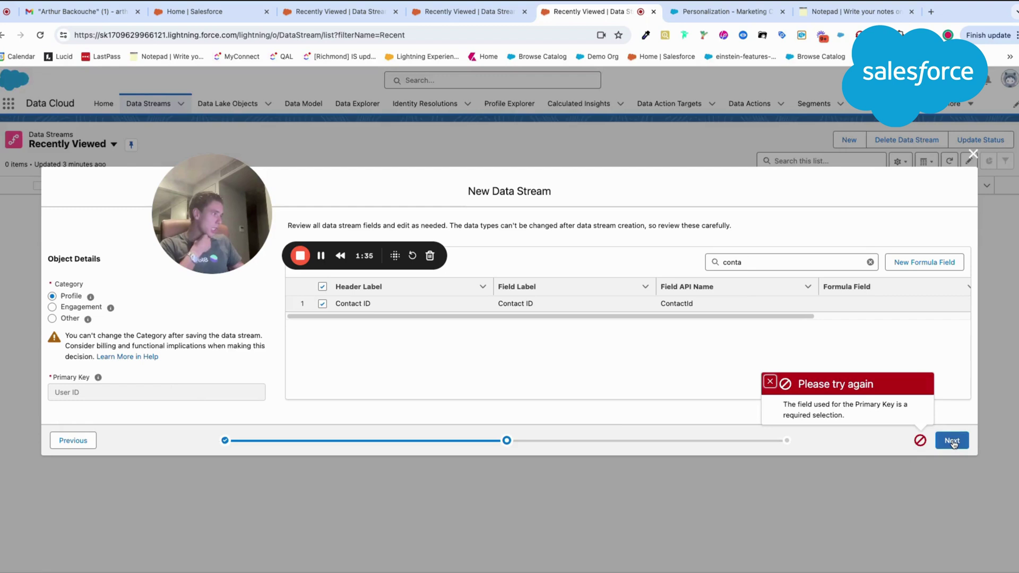
# Step: Include User ID as the primary key and exclude the Contact ID field
pyautogui.click(59, 392)
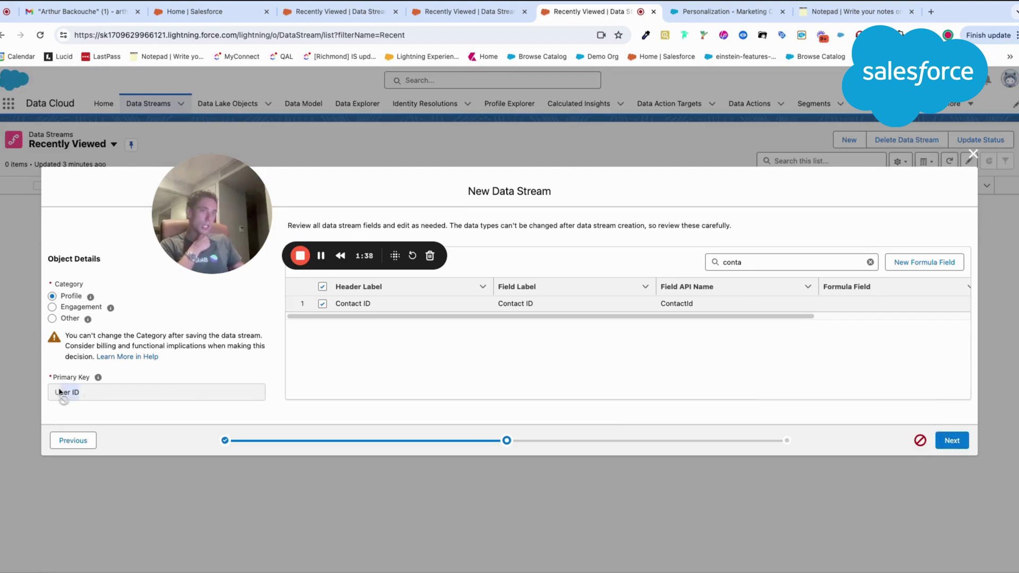
pyautogui.hotkey('ctrl', 'c')
pyautogui.doubleClick(732, 262)
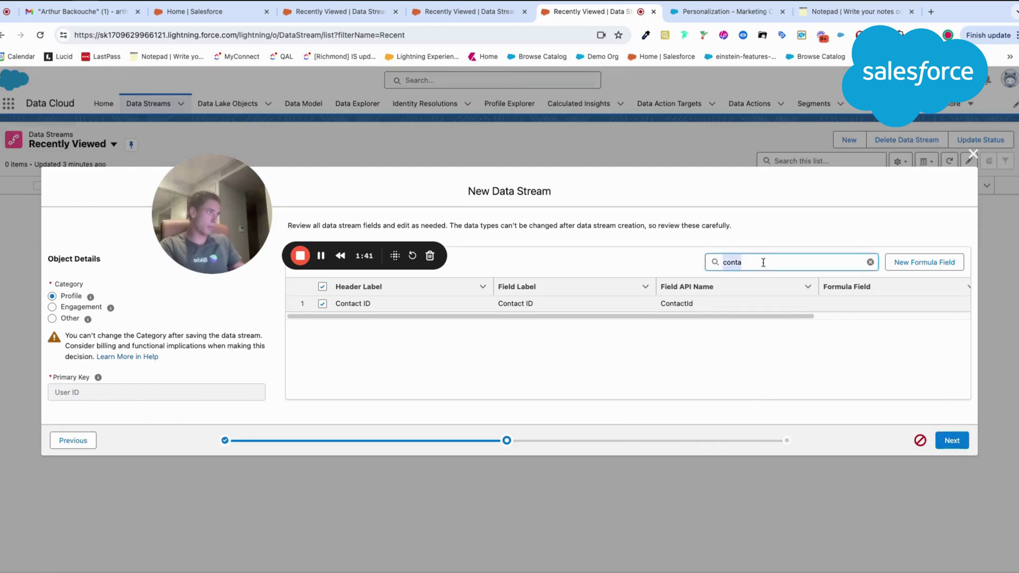
pyautogui.hotkey('ctrl', 'v')
pyautogui.click(322, 304)
pyautogui.moveTo(723, 262); pyautogui.dragTo(736, 260)
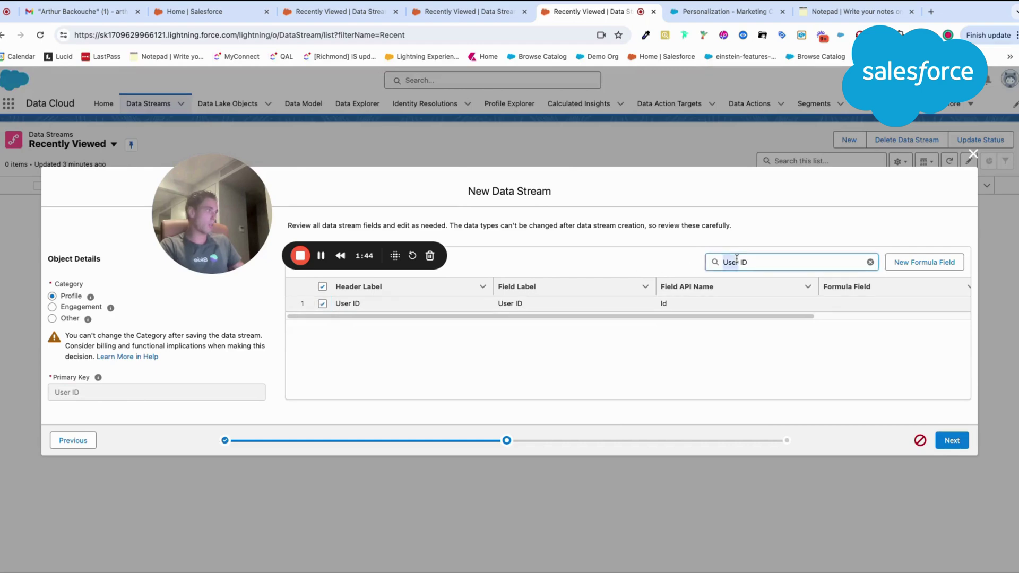
pyautogui.write('conta')
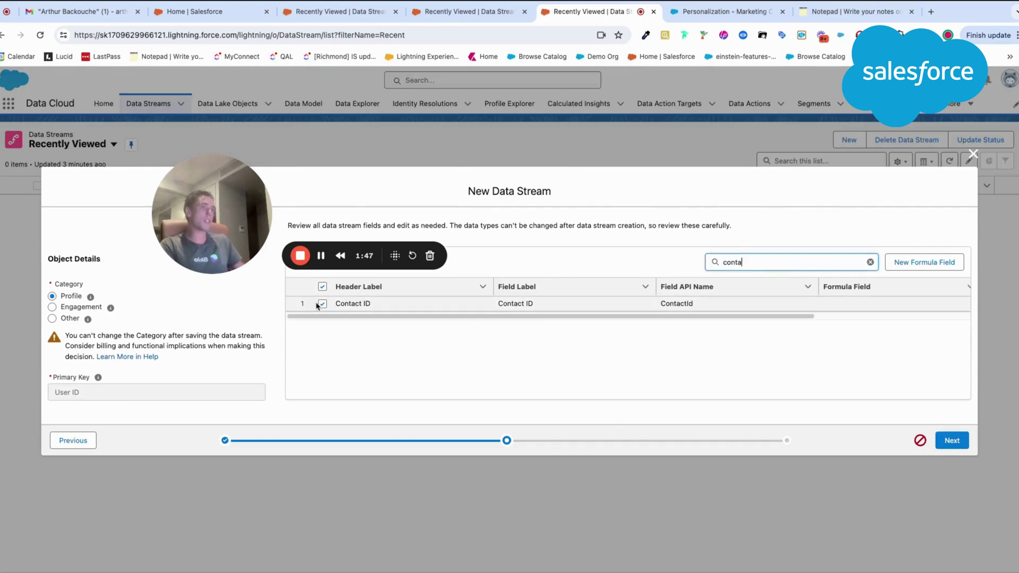
pyautogui.click(322, 303)
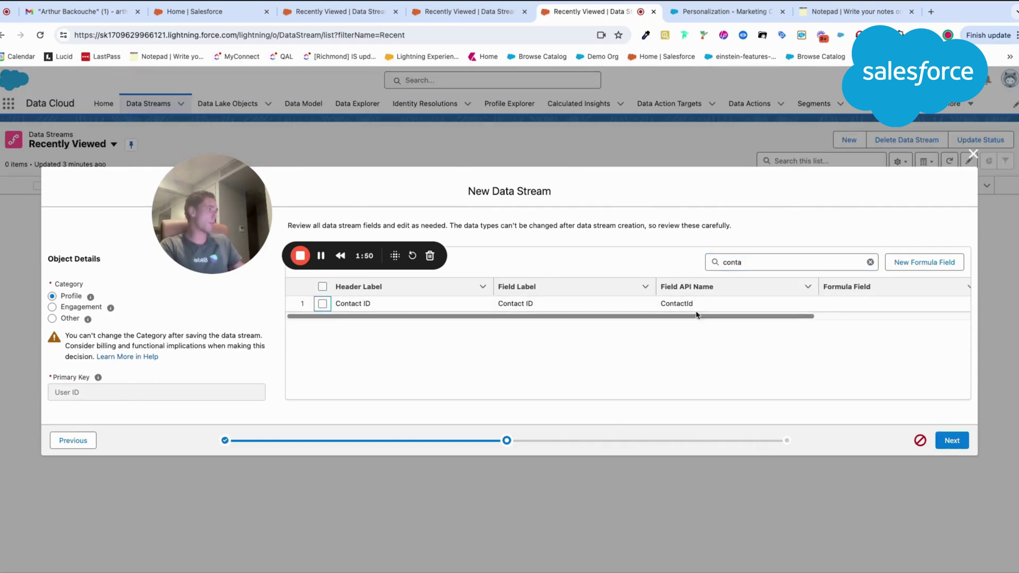
pyautogui.click(953, 441)
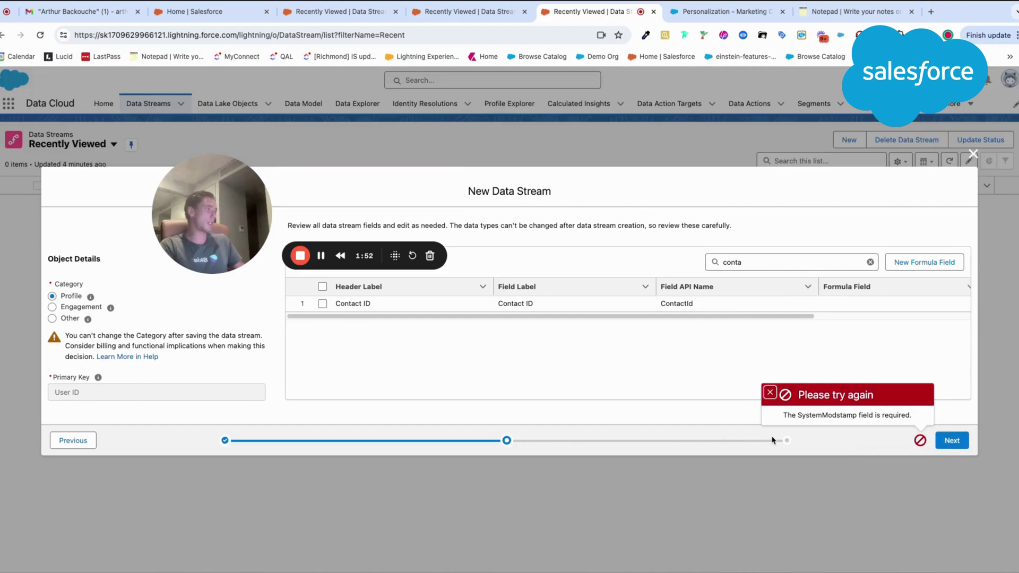
# Step: Copy SystemModstamp from the error and search the stream fields for it
pyautogui.doubleClick(806, 415)
pyautogui.hotkey('ctrl', 'c')
pyautogui.click(764, 263)
pyautogui.hotkey('ctrl', 'a')
pyautogui.hotkey('ctrl', 'v')
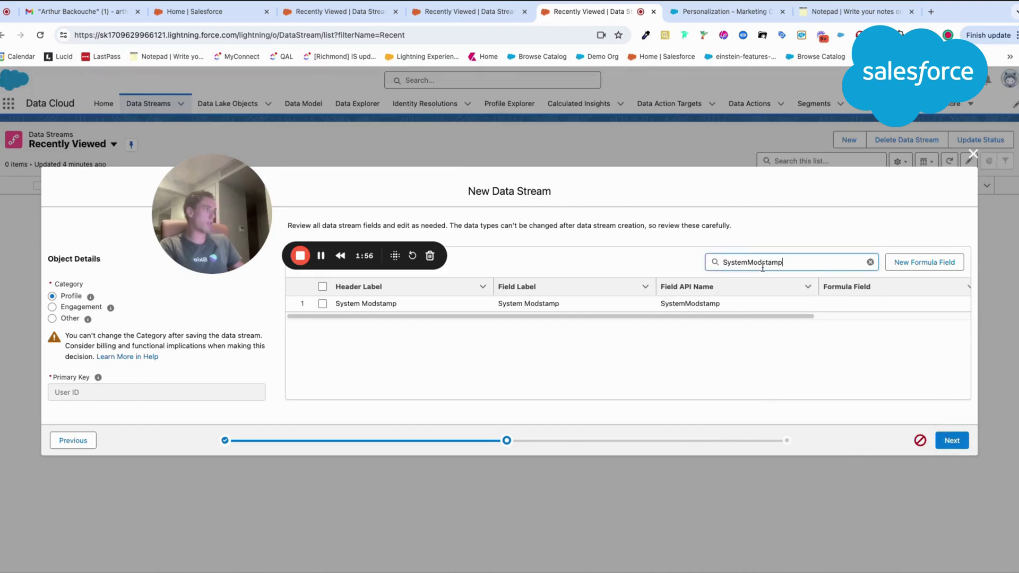
# Step: Name the data stream Salesforce_CRM_users, keeping the default data space
pyautogui.click(952, 441)
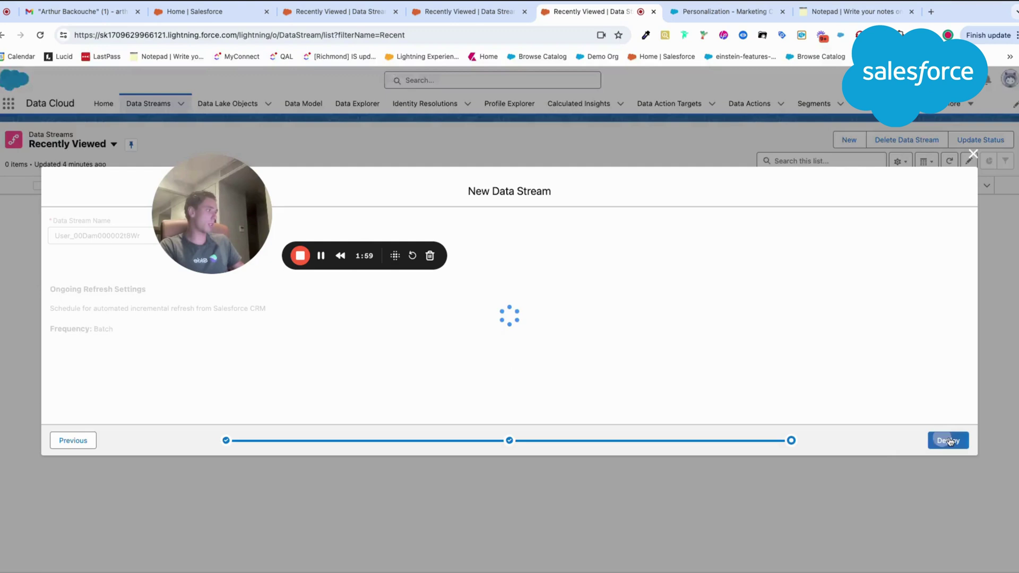
pyautogui.moveTo(223, 232); pyautogui.dragTo(404, 209)
pyautogui.click(221, 280)
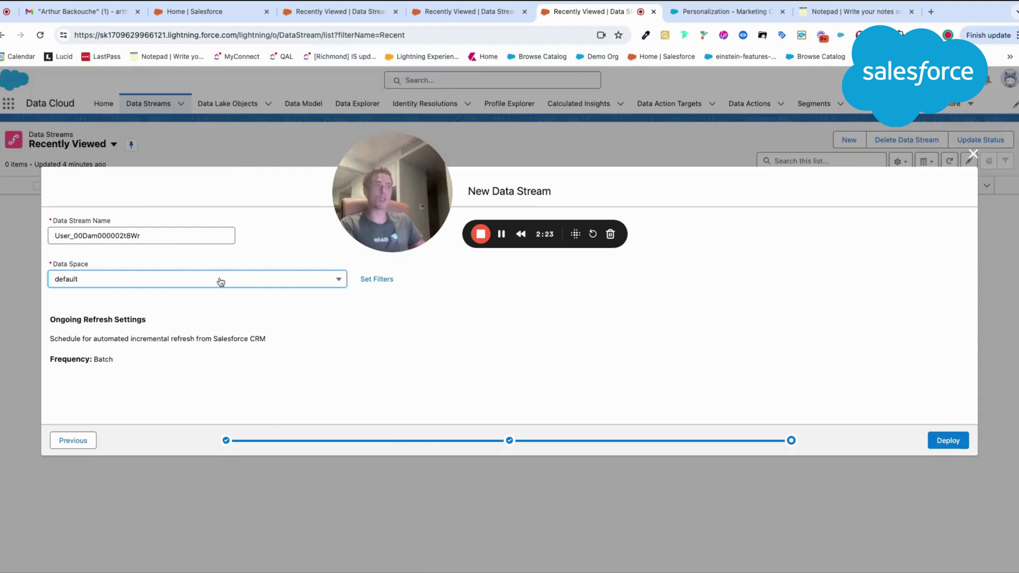
pyautogui.doubleClick(167, 237)
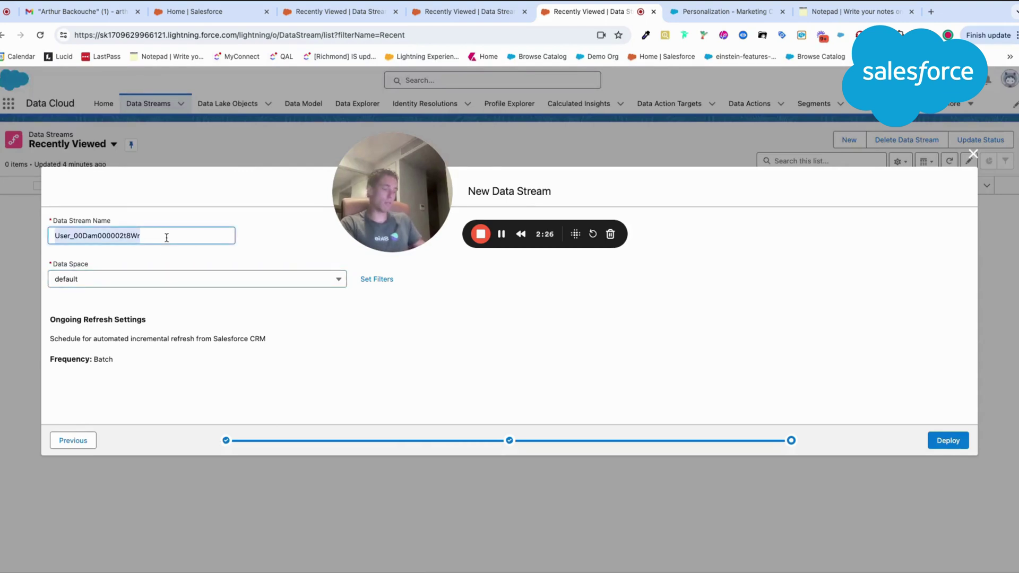
pyautogui.write('Sa')
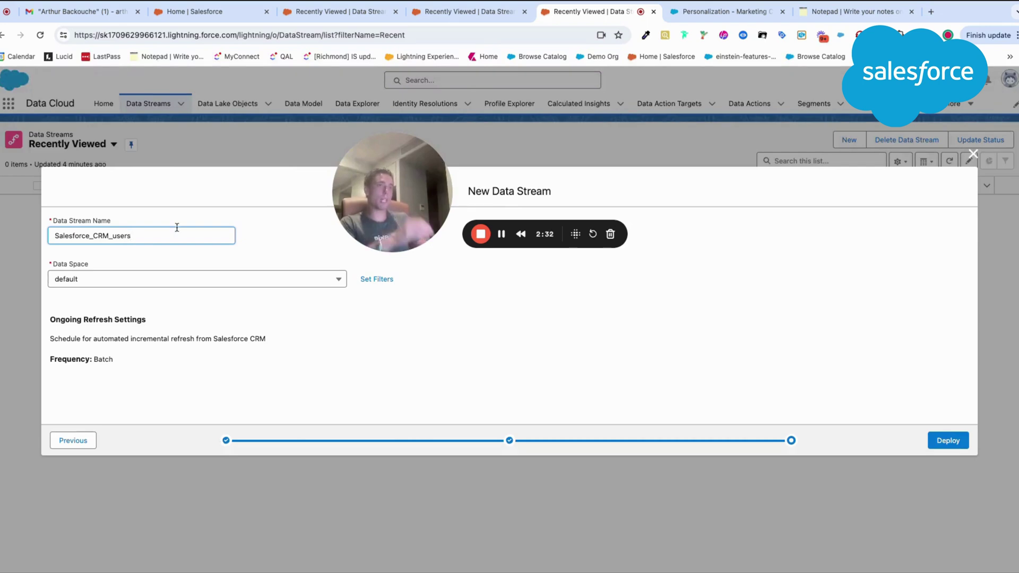
pyautogui.write('lesforce_CRM_users')
pyautogui.moveTo(442, 183); pyautogui.dragTo(670, 183)
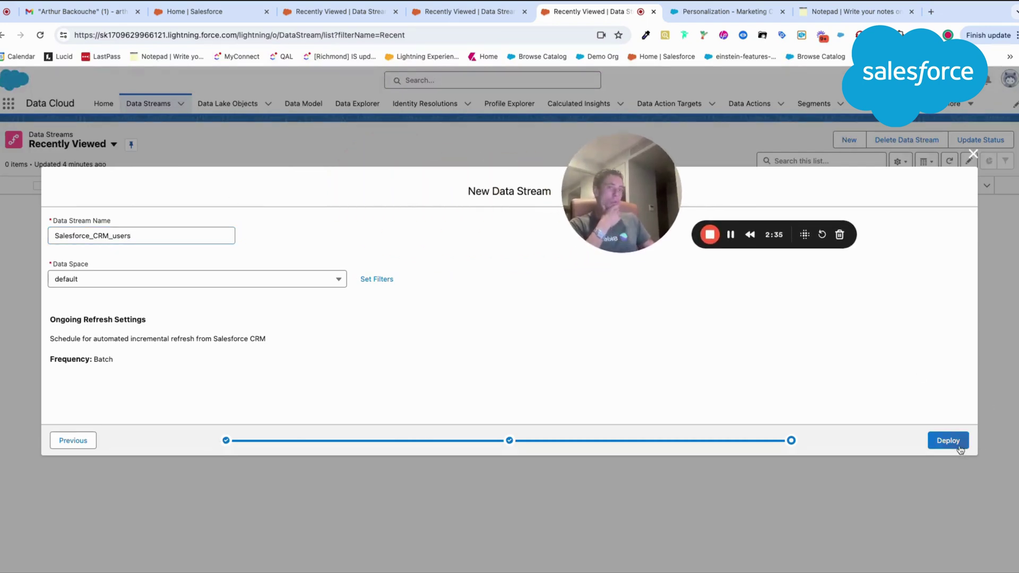
# Step: Deploy Salesforce_CRM_users and review its six fields on the stream page
pyautogui.click(949, 442)
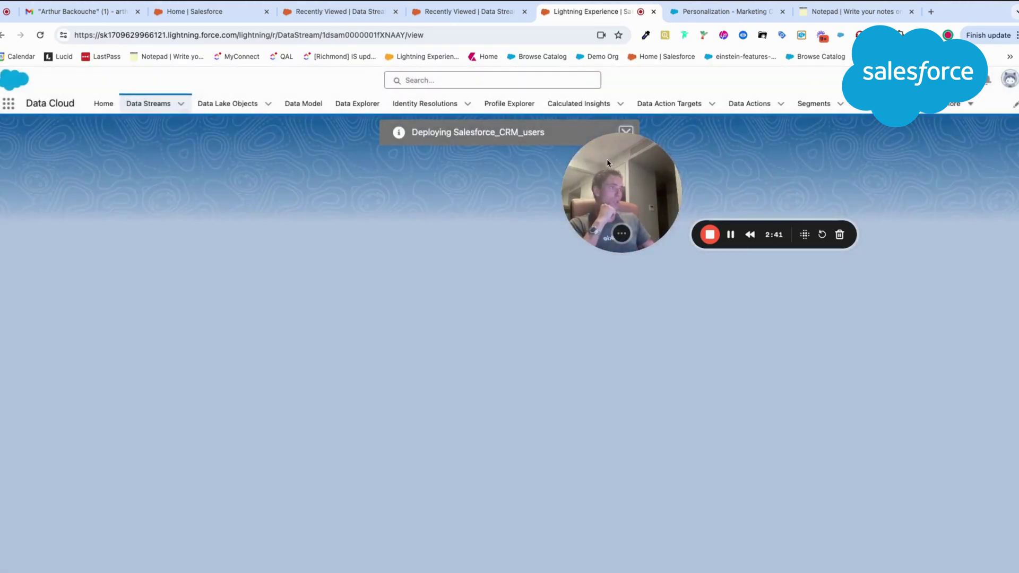
pyautogui.moveTo(614, 169); pyautogui.dragTo(552, 303)
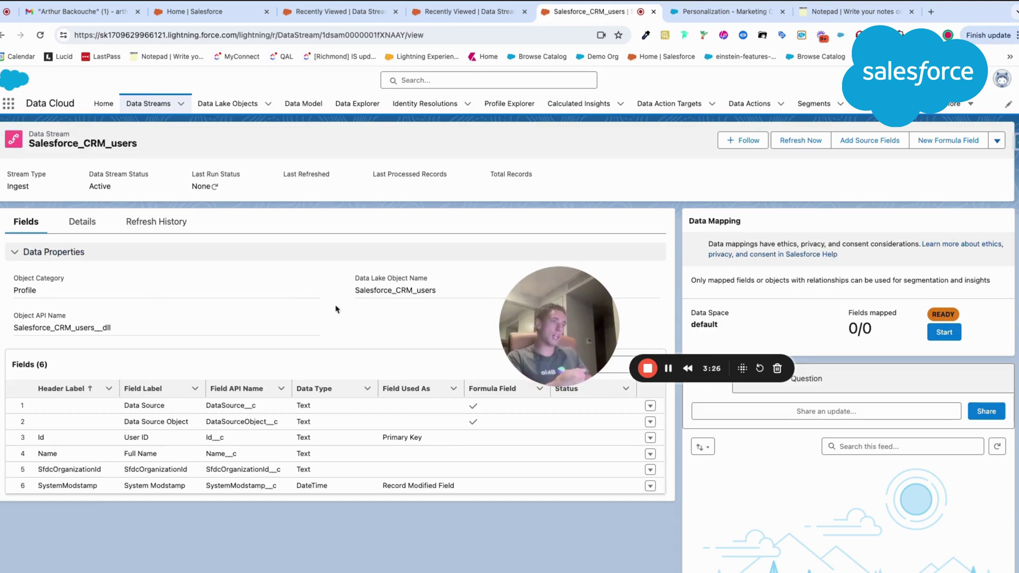
pyautogui.moveTo(350, 292); pyautogui.dragTo(452, 300)
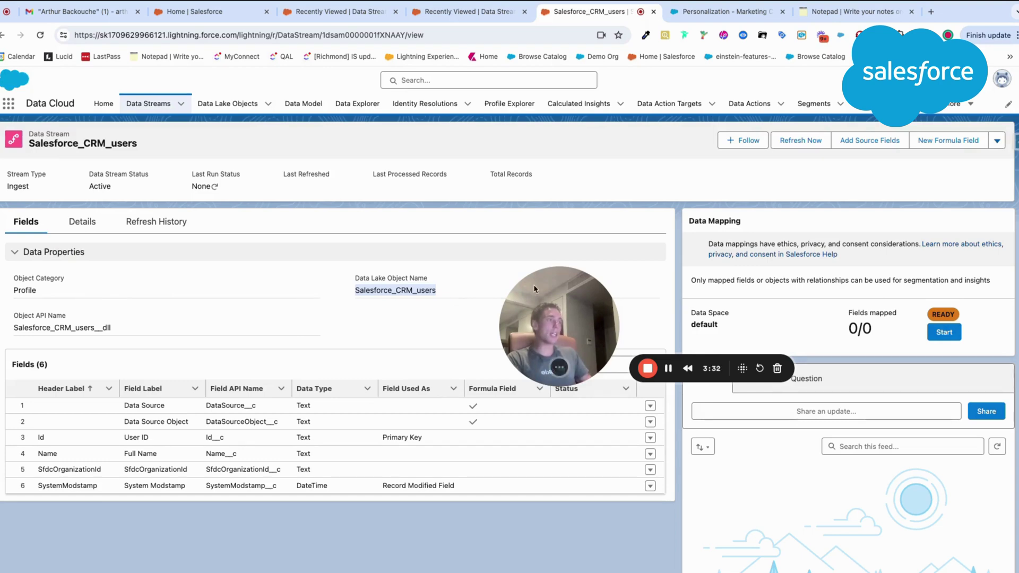
pyautogui.moveTo(534, 289); pyautogui.dragTo(581, 250)
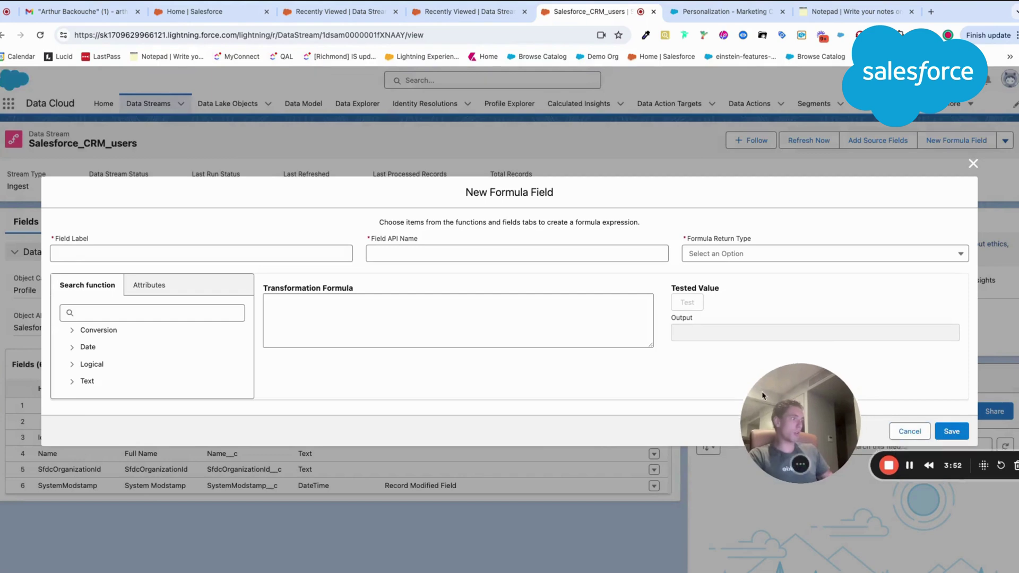
# Step: Label the formula field Name Uppercase, return type Text, inserting the Full Name attribute
pyautogui.moveTo(762, 391); pyautogui.dragTo(696, 431)
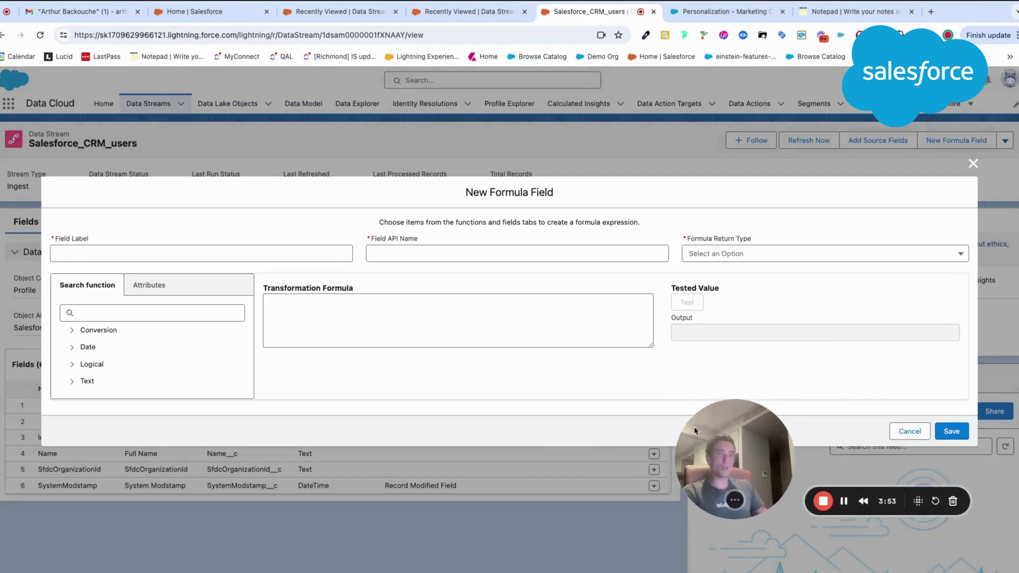
pyautogui.click(151, 283)
pyautogui.click(108, 375)
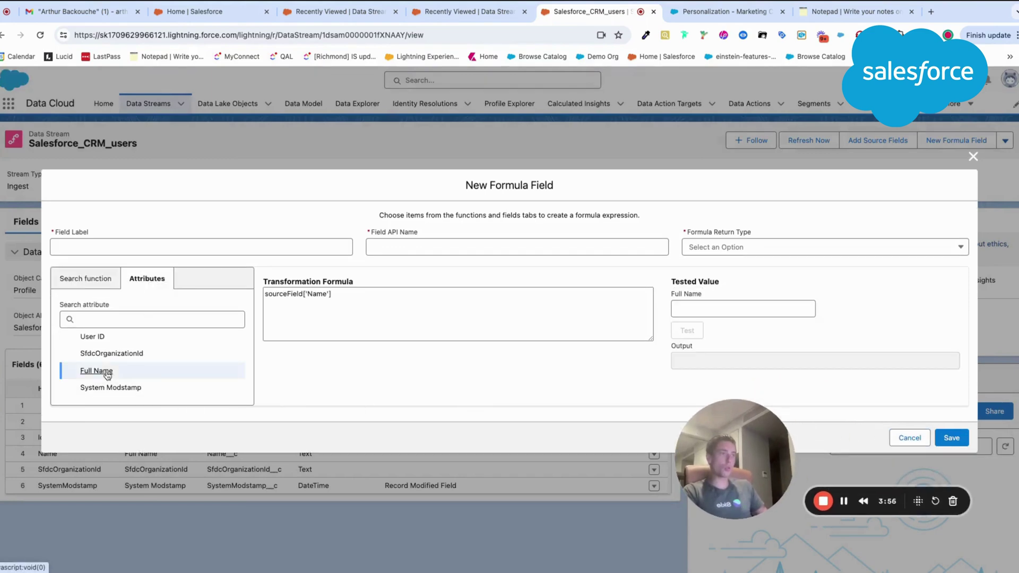
pyautogui.click(136, 252)
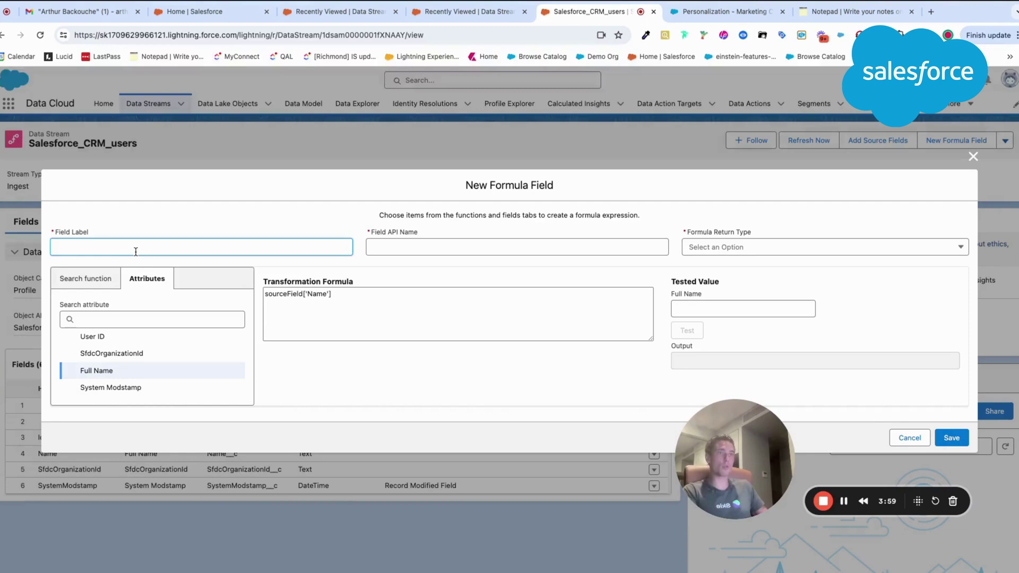
pyautogui.write('F')
pyautogui.press('BackSpace')
pyautogui.write('Na')
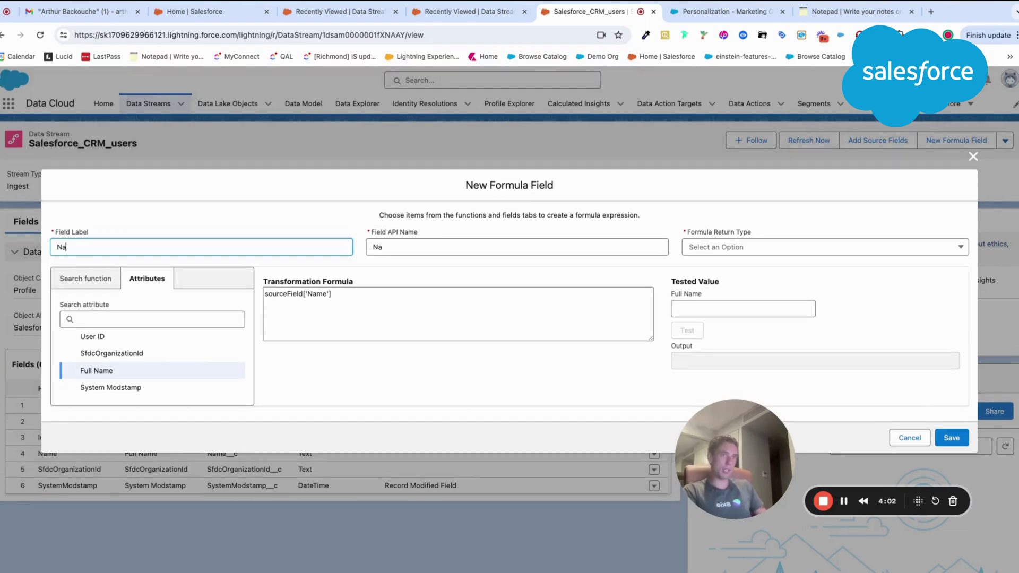
pyautogui.write('me Uppercase')
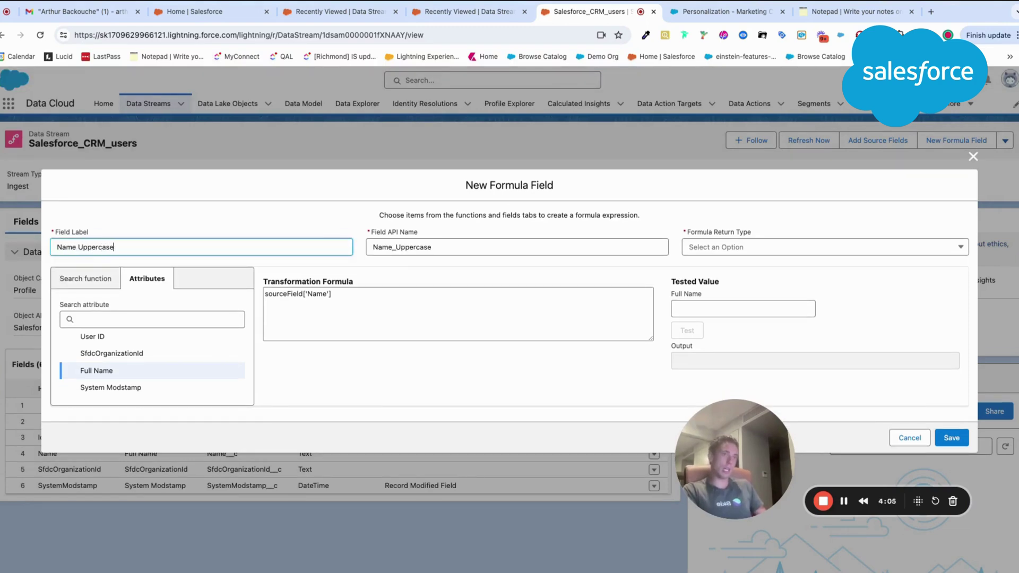
pyautogui.click(710, 249)
pyautogui.click(713, 268)
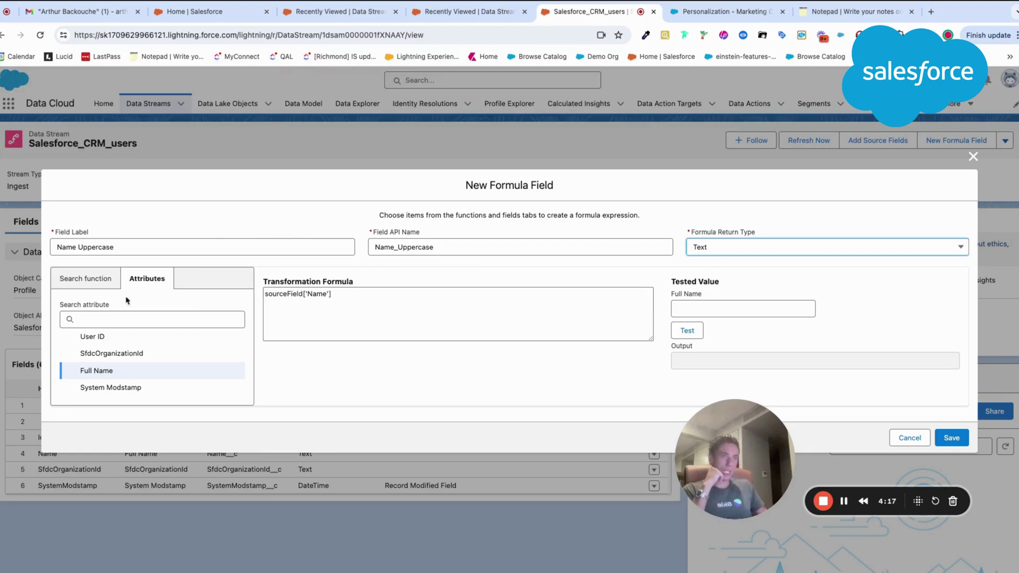
# Step: Build the formula UPPER(sourceField['Name']) from the Text function category
pyautogui.click(88, 279)
pyautogui.click(71, 377)
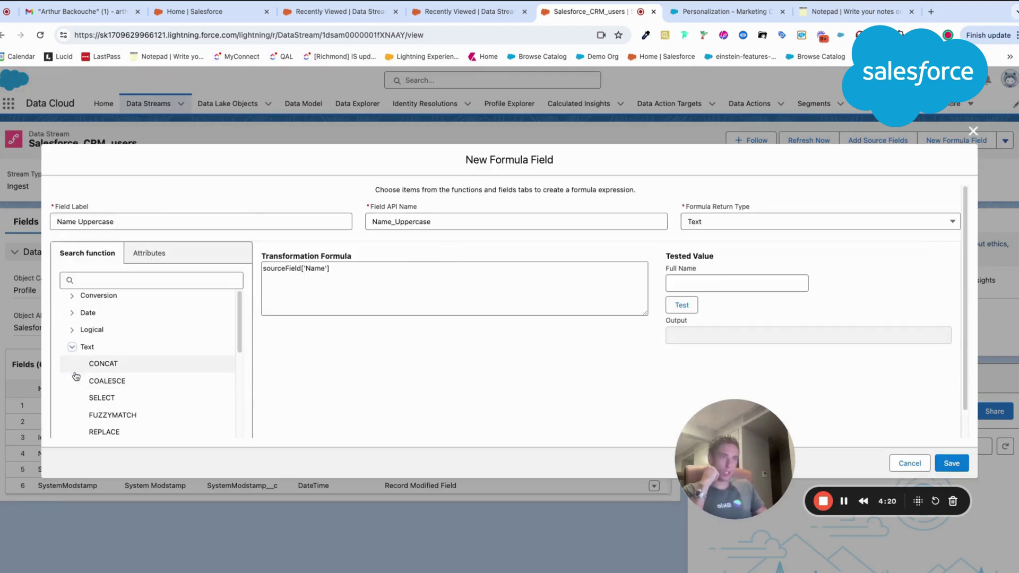
pyautogui.scroll(-3, 69, 383)
pyautogui.scroll(-4, 76, 376)
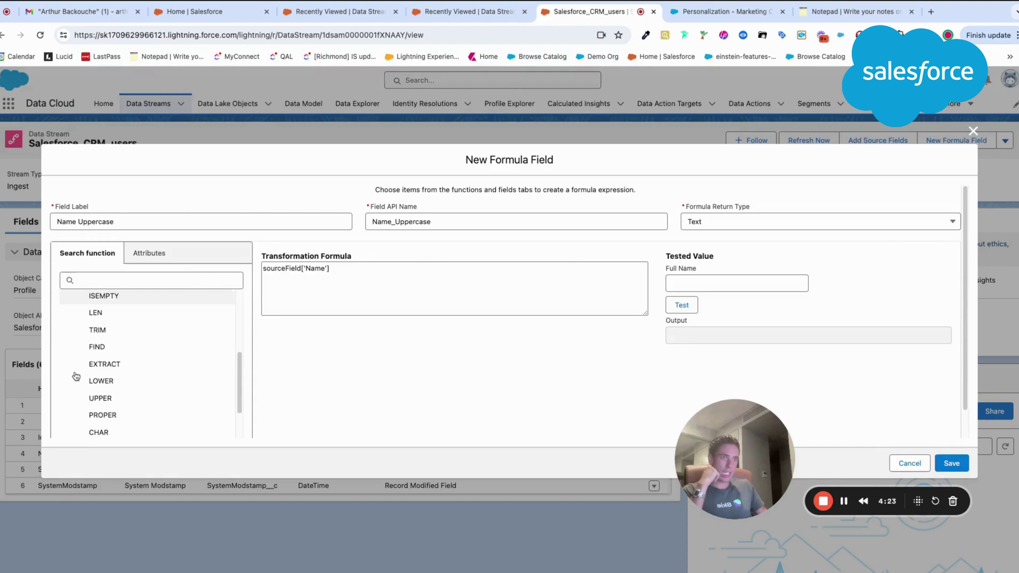
pyautogui.click(87, 370)
pyautogui.click(618, 346)
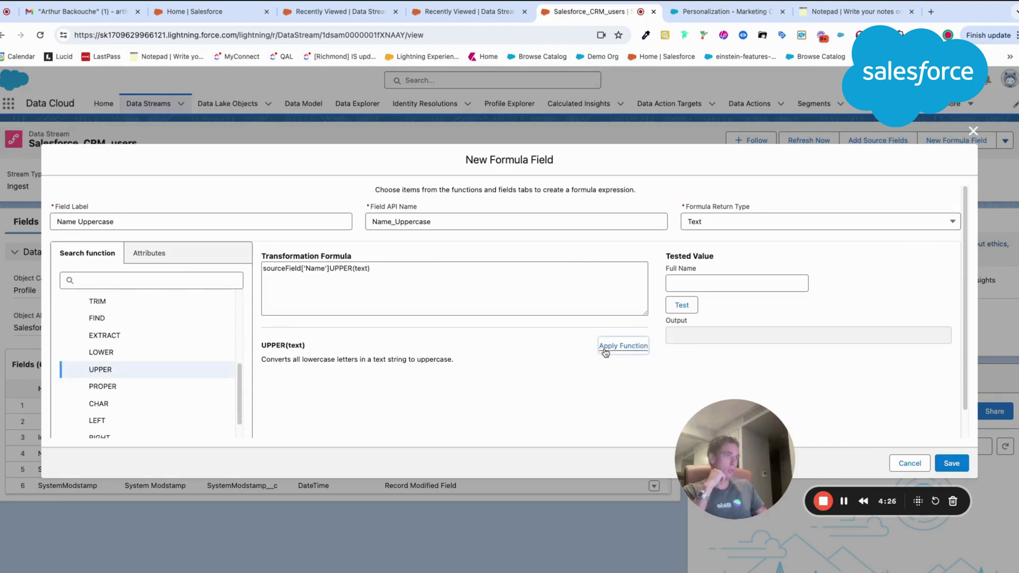
pyautogui.moveTo(329, 268); pyautogui.dragTo(263, 268)
pyautogui.hotkey('ctrl', 'c')
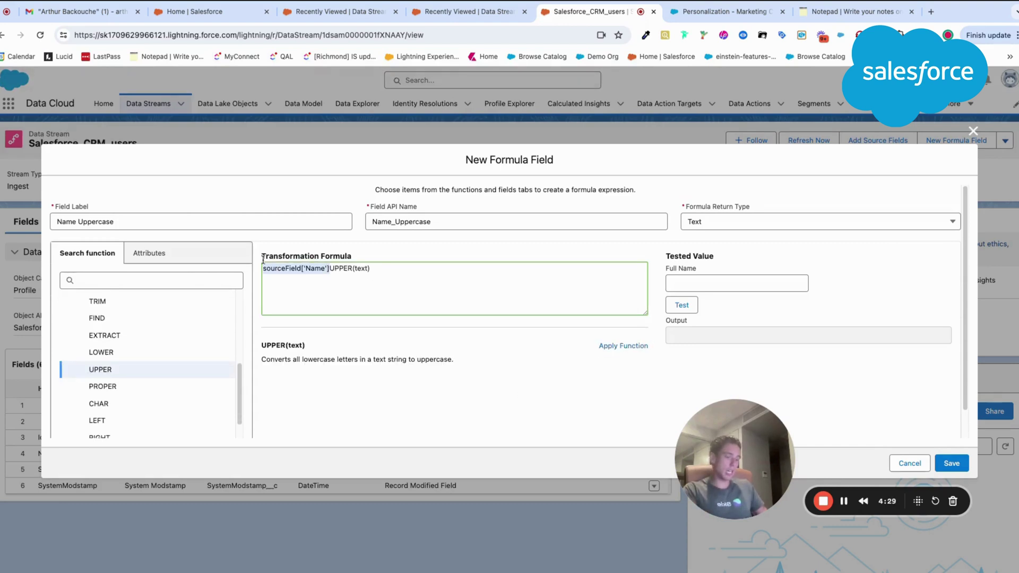
pyautogui.press('BackSpace')
pyautogui.doubleClick(294, 268)
pyautogui.hotkey('ctrl', 'v')
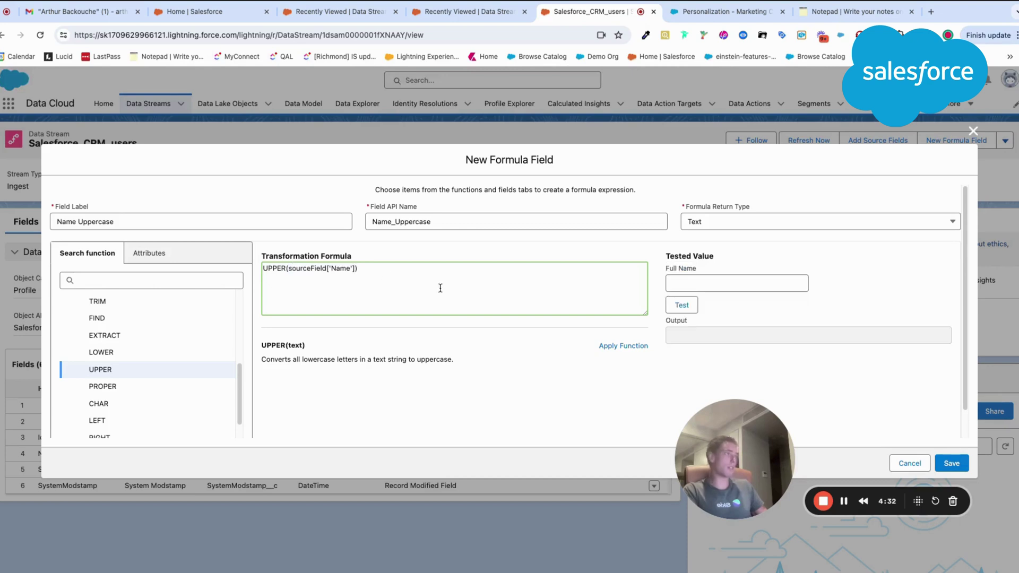
# Step: Test the formula with a sample full name and save the Name Uppercase field
pyautogui.click(684, 283)
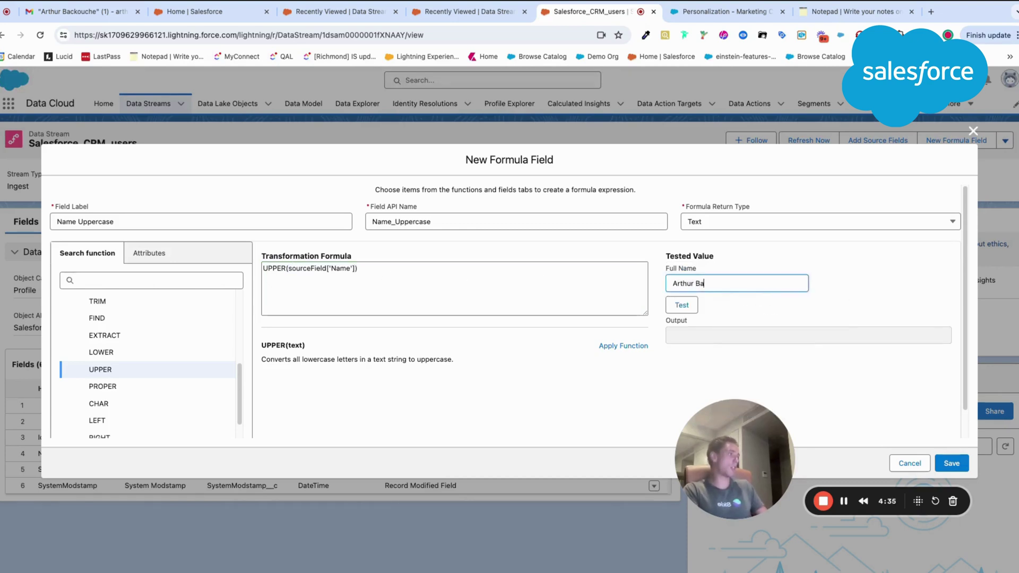
pyautogui.click(697, 306)
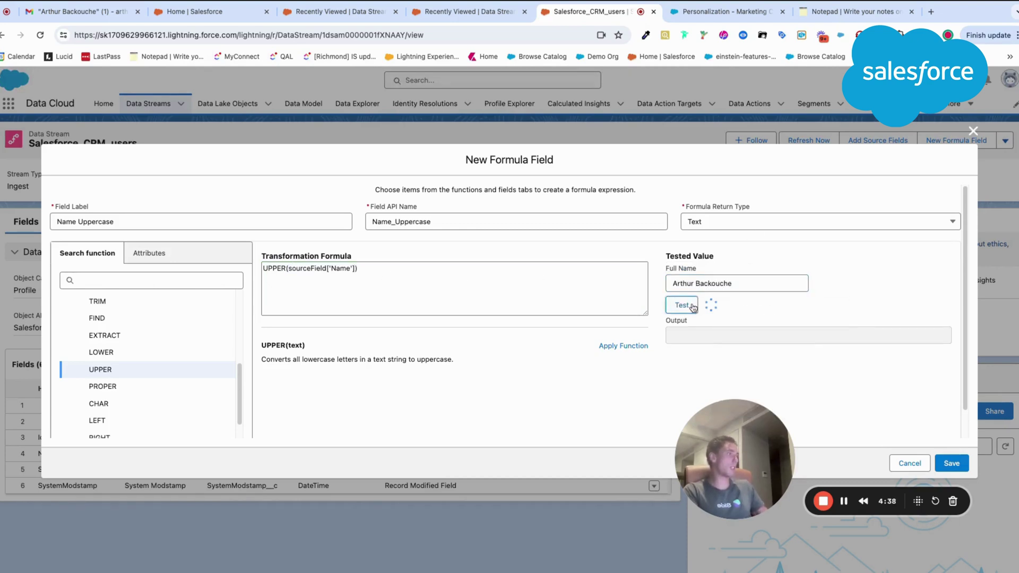
pyautogui.moveTo(724, 419); pyautogui.dragTo(577, 429)
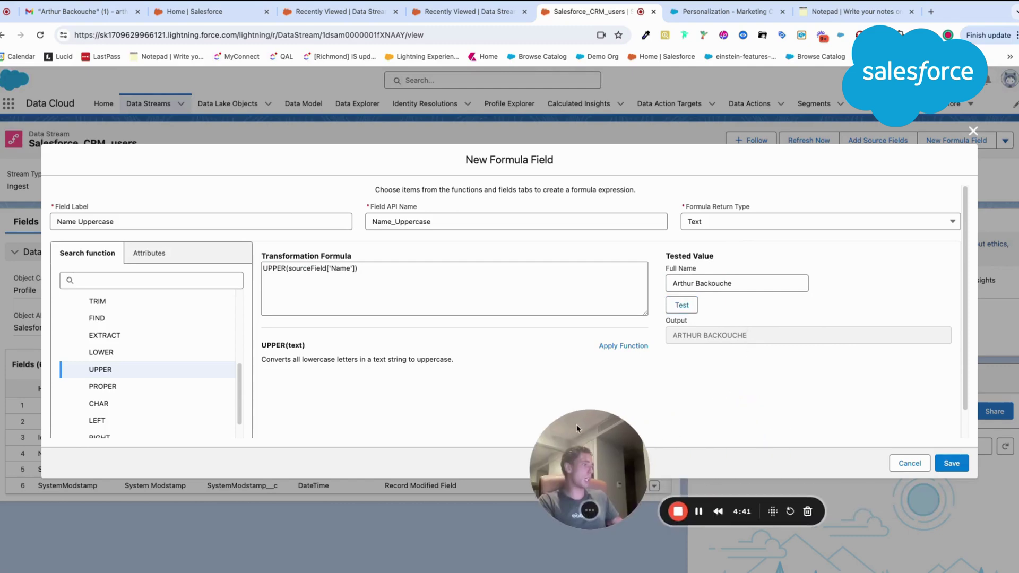
pyautogui.click(952, 464)
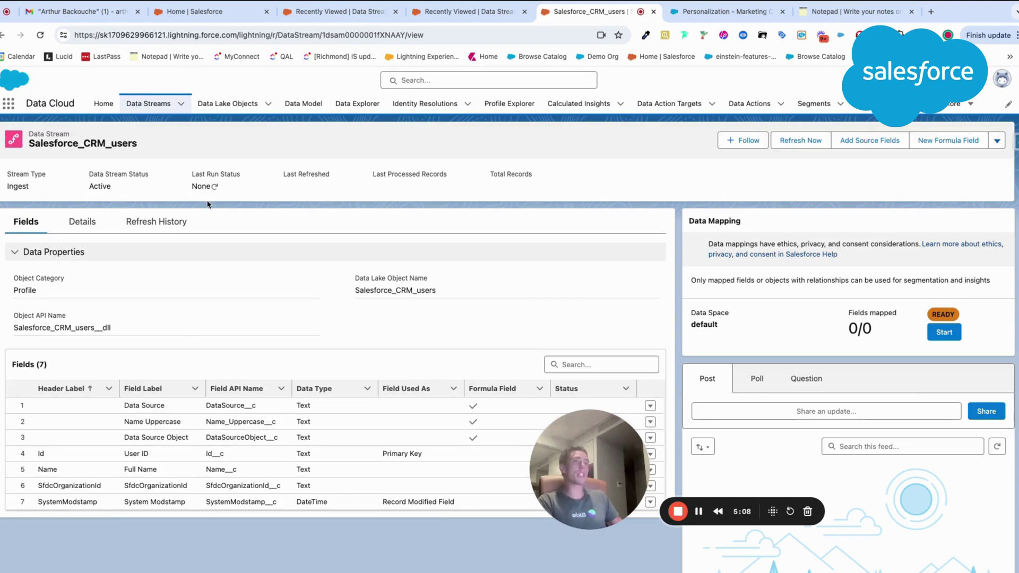
# Step: View the Salesforce_CRM_users refresh history, which has no runs, and refresh its status
pyautogui.click(178, 221)
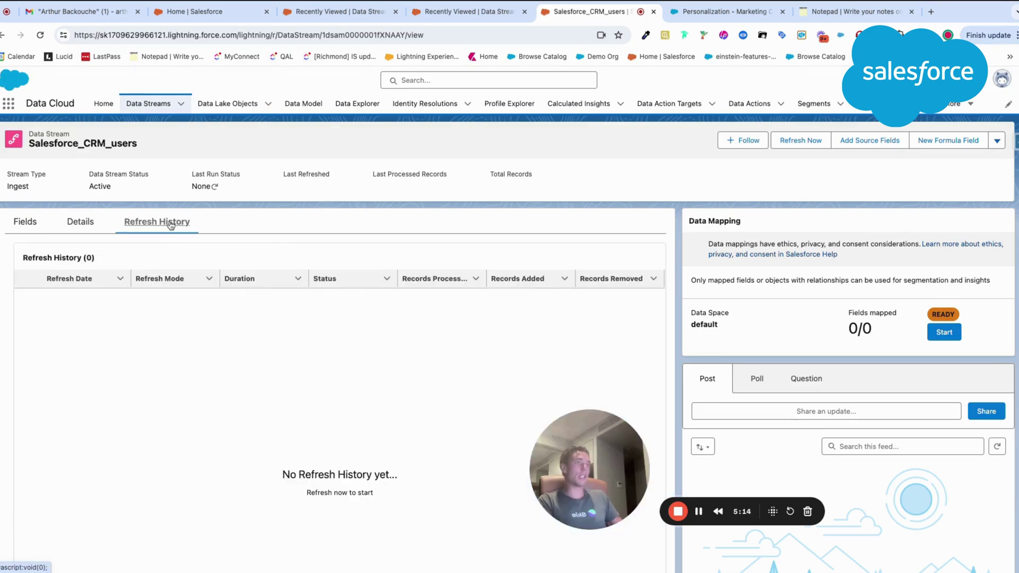
pyautogui.click(215, 186)
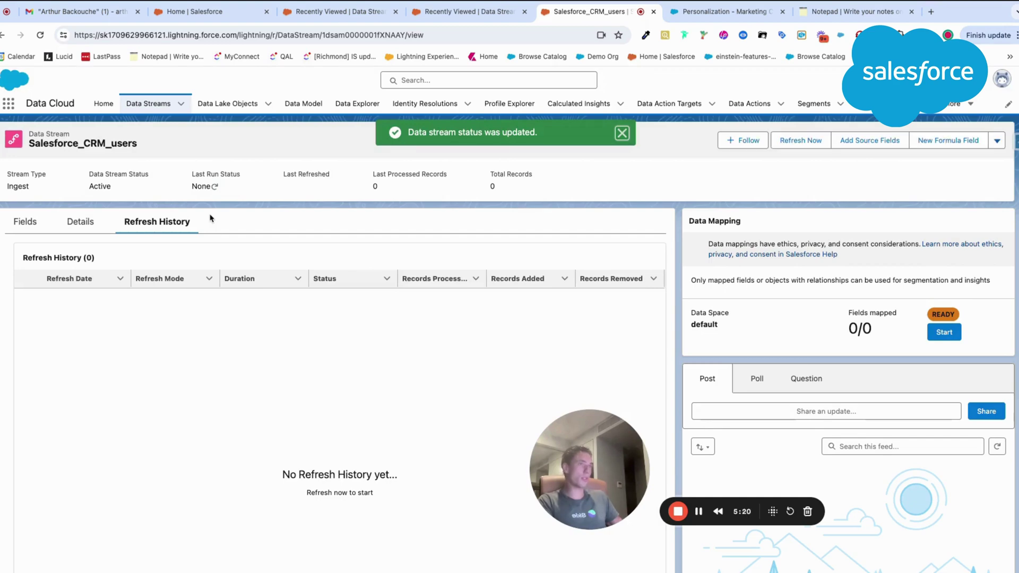
pyautogui.moveTo(594, 452); pyautogui.dragTo(533, 461)
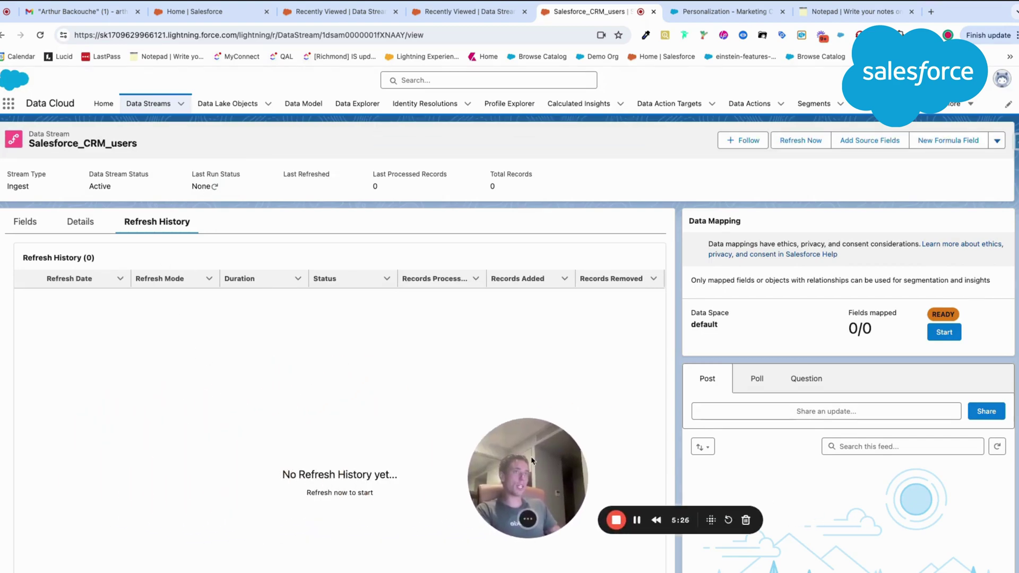
pyautogui.rightClick(237, 107)
# Step: Open Data Lake Objects in a new tab and inspect Salesforce_CRM_users' nine fields
pyautogui.click(260, 109)
pyautogui.hotkey('ctrl', 'Tab')
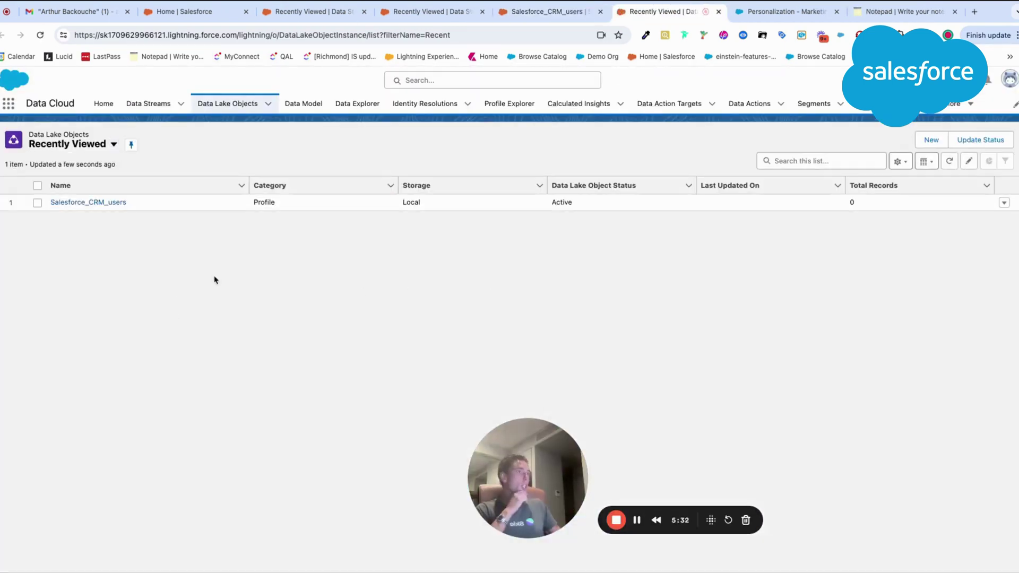
pyautogui.click(110, 205)
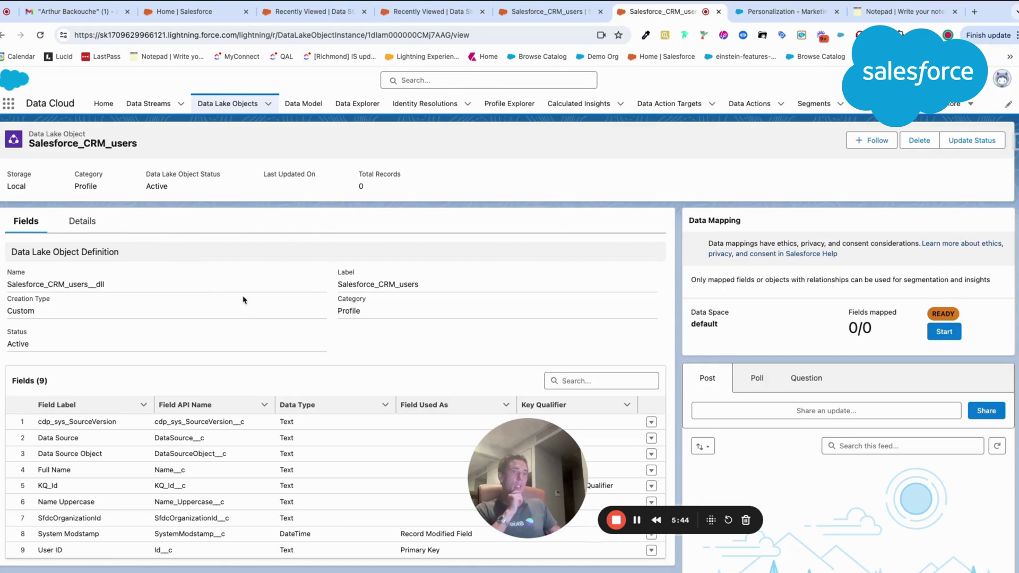
pyautogui.scroll(-1, 242, 303)
pyautogui.scroll(-5, 243, 300)
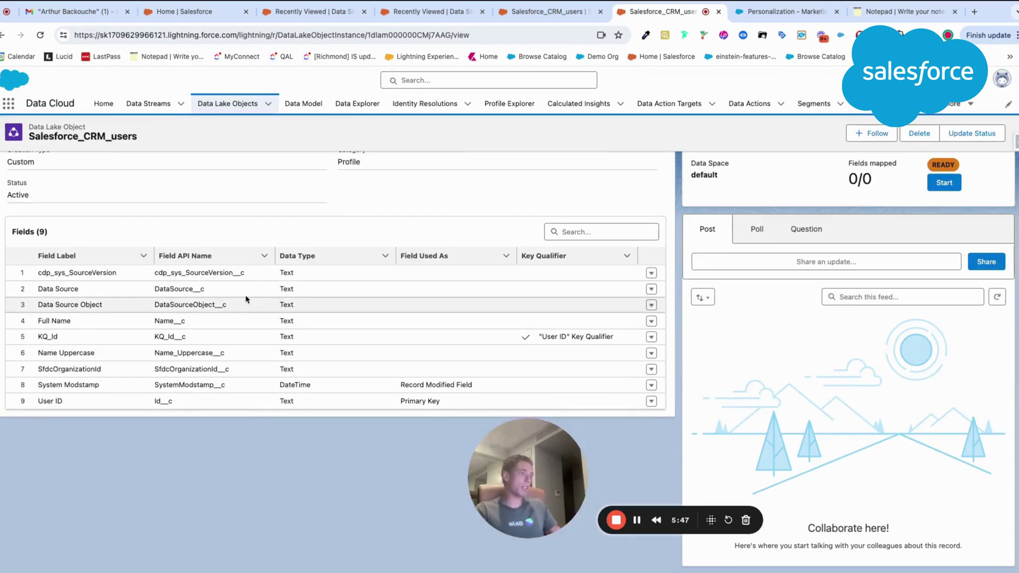
pyautogui.scroll(5, 249, 297)
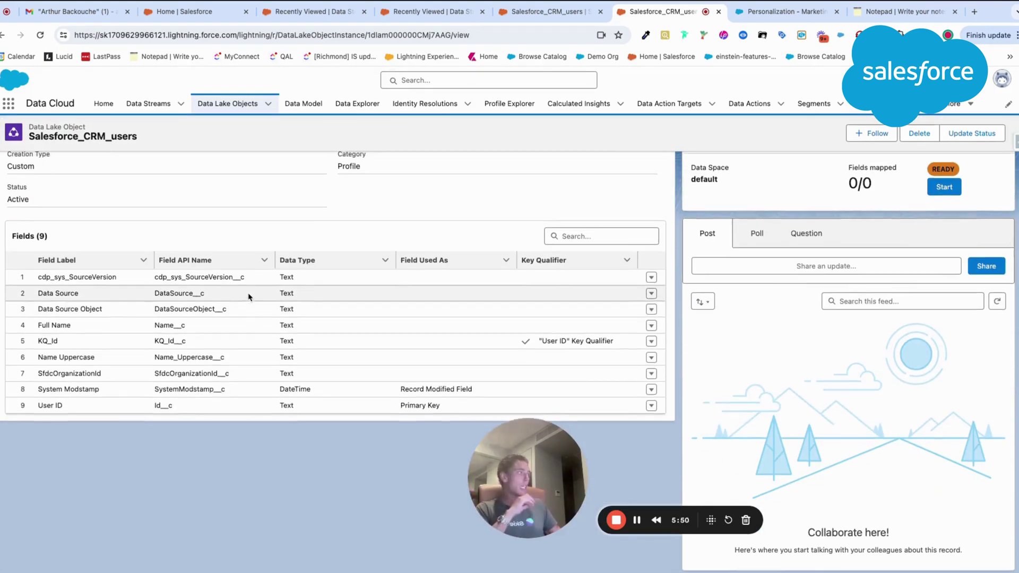
pyautogui.scroll(-5, 249, 297)
pyautogui.scroll(5, 248, 297)
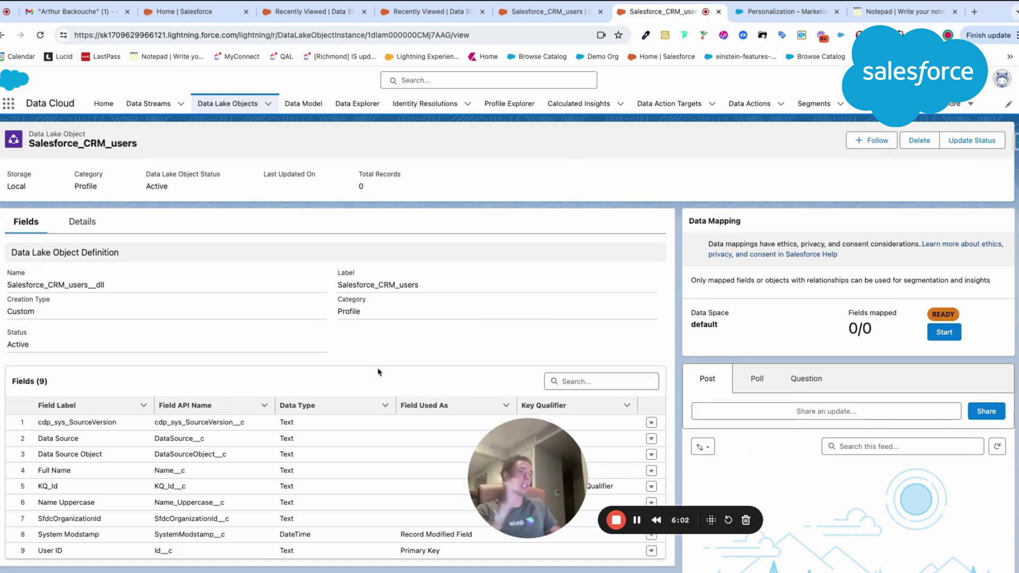
pyautogui.scroll(-1, 379, 372)
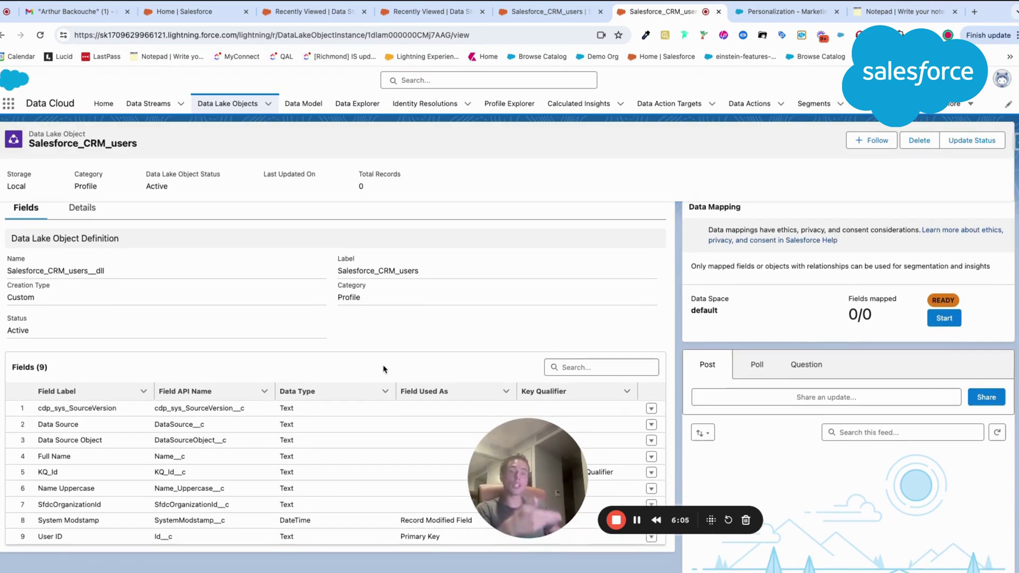
pyautogui.scroll(1, 406, 361)
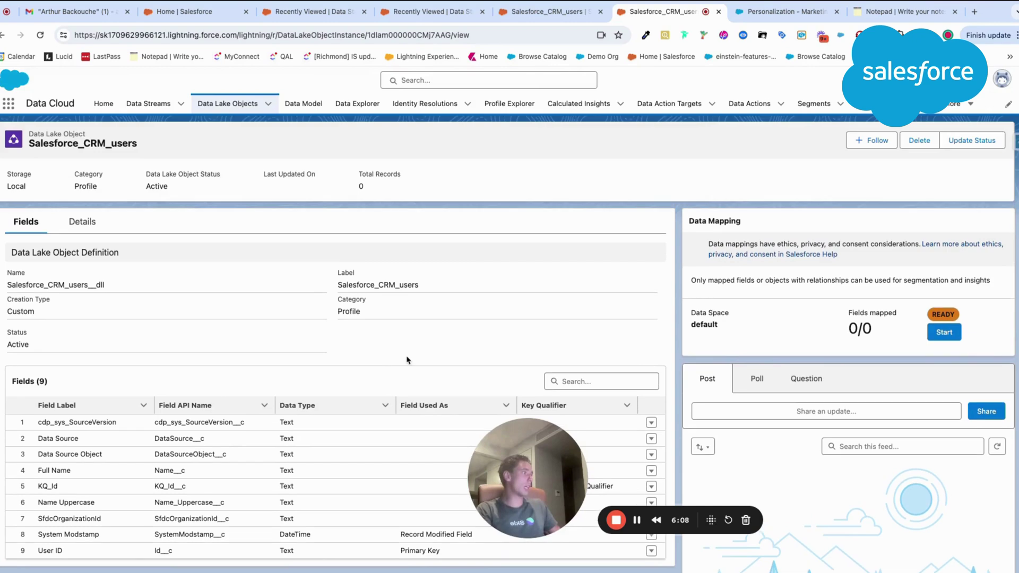
# Step: Start data mapping and add Individual as the target data model object
pyautogui.click(948, 335)
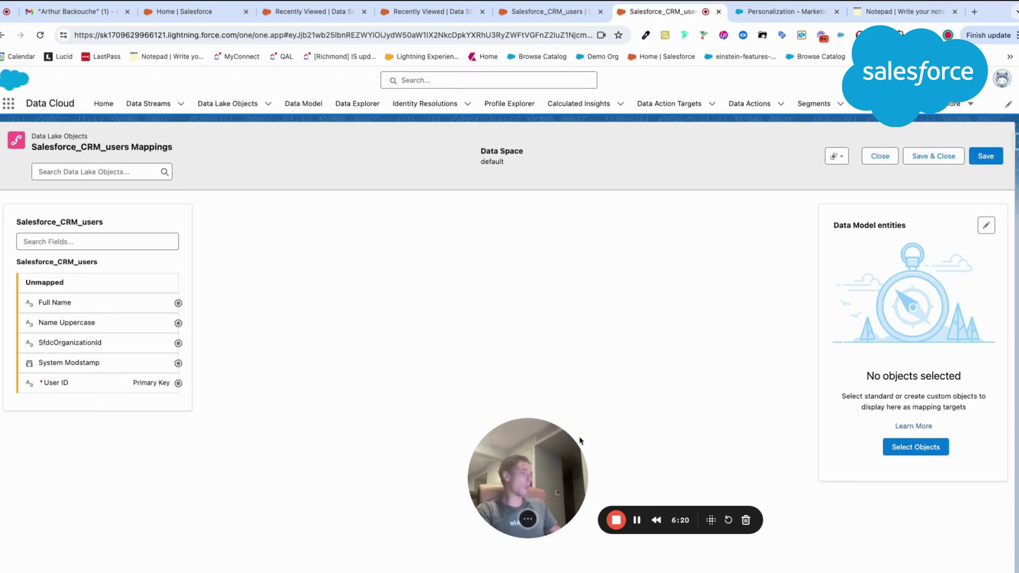
pyautogui.click(908, 449)
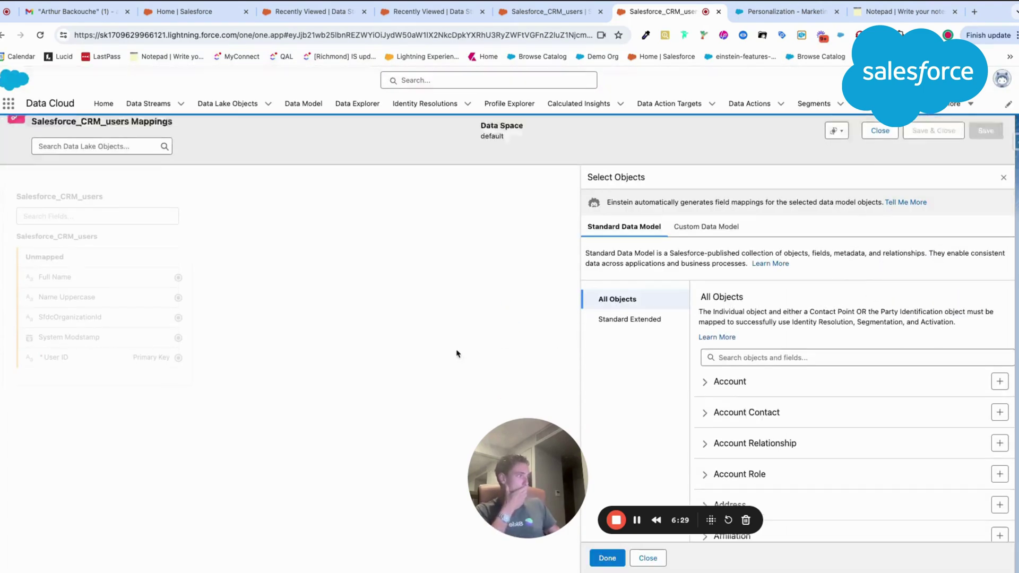
pyautogui.click(721, 315)
pyautogui.click(741, 339)
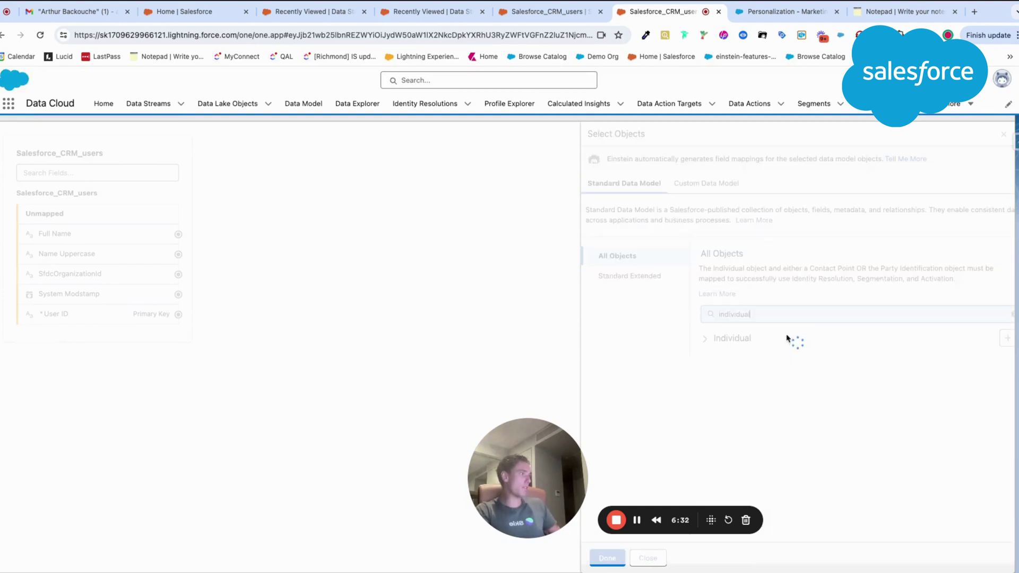
pyautogui.click(1007, 339)
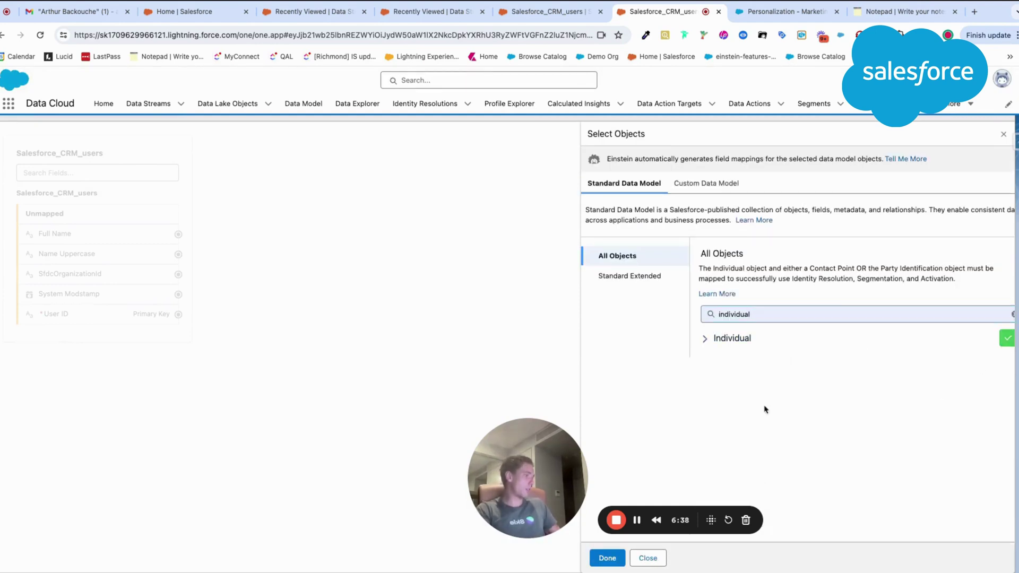
pyautogui.click(608, 558)
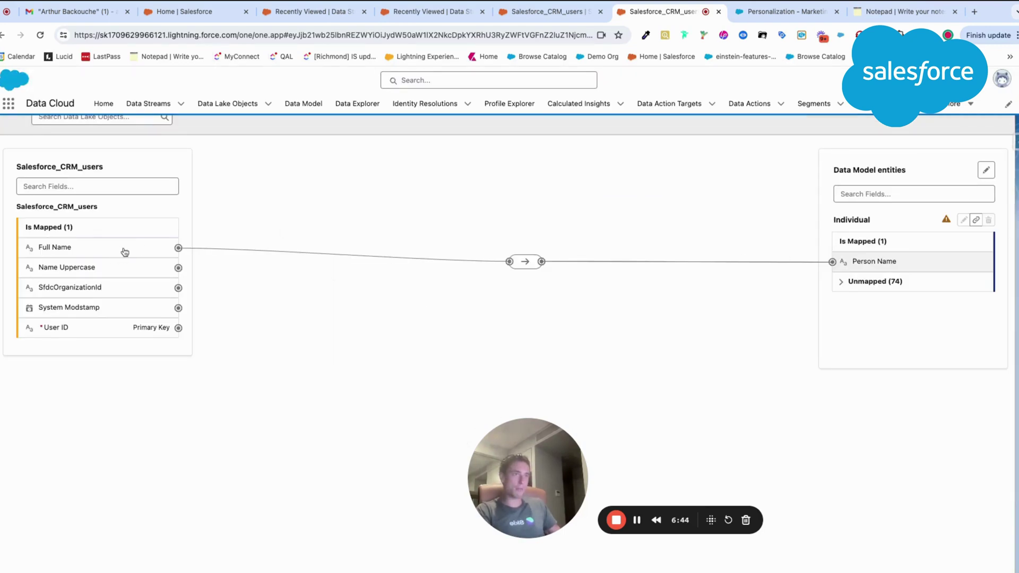
# Step: Map User ID to Individual Id, alongside Full Name to Person Name, and save
pyautogui.click(844, 287)
pyautogui.scroll(-15, 849, 383)
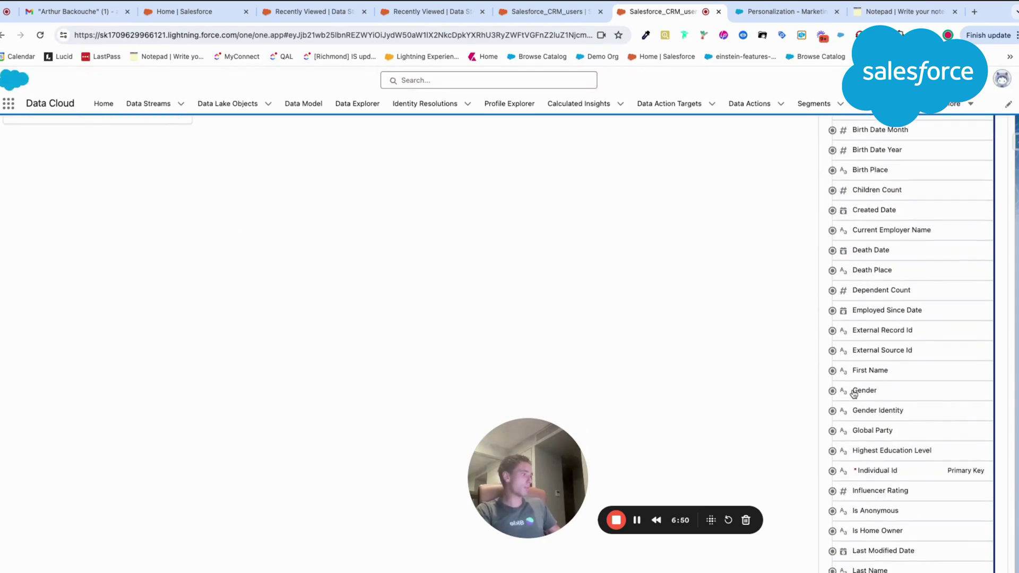
pyautogui.scroll(-5, 850, 394)
pyautogui.scroll(20, 828, 394)
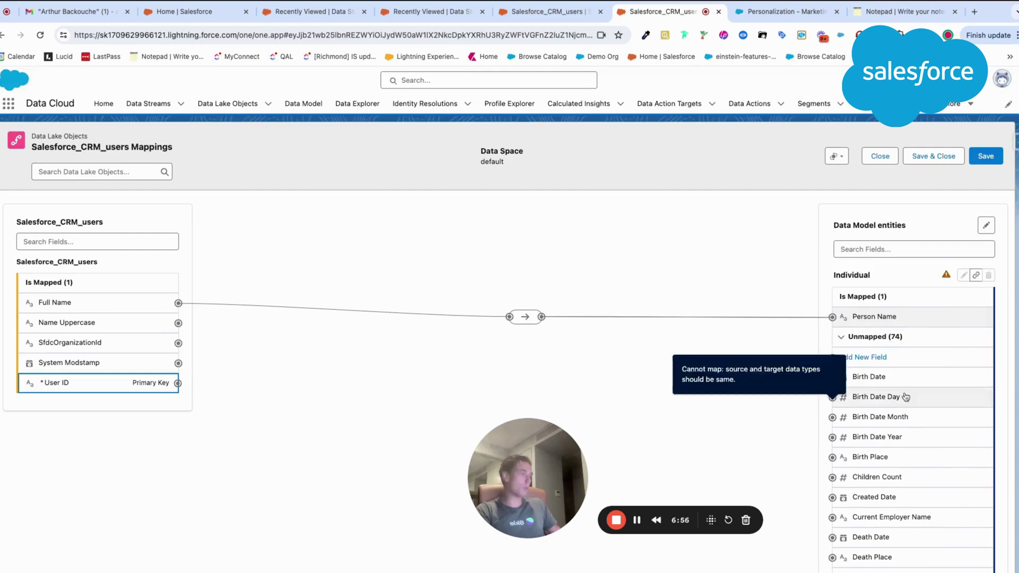
pyautogui.scroll(-15, 844, 396)
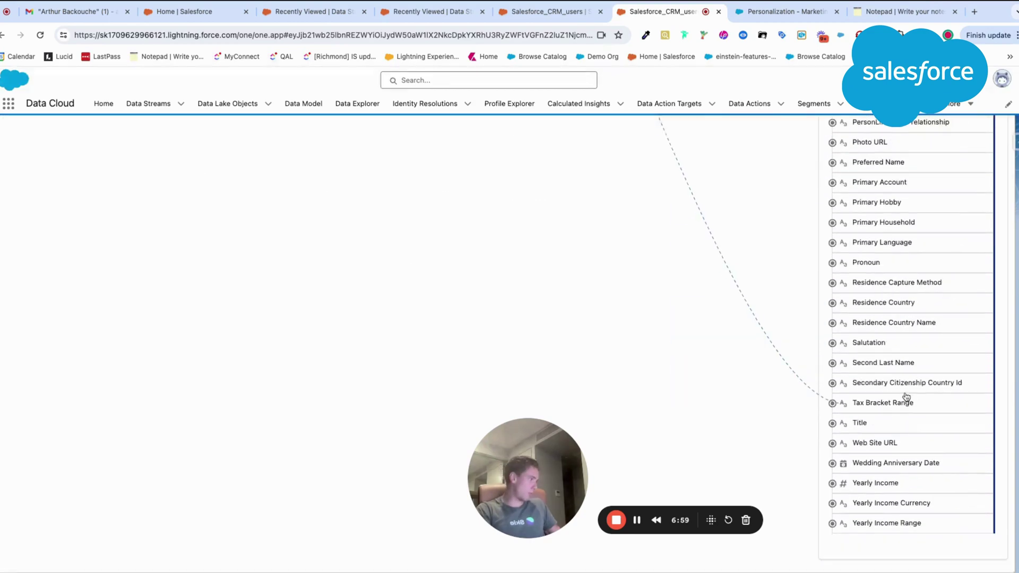
pyautogui.scroll(7, 907, 398)
pyautogui.scroll(7, 907, 397)
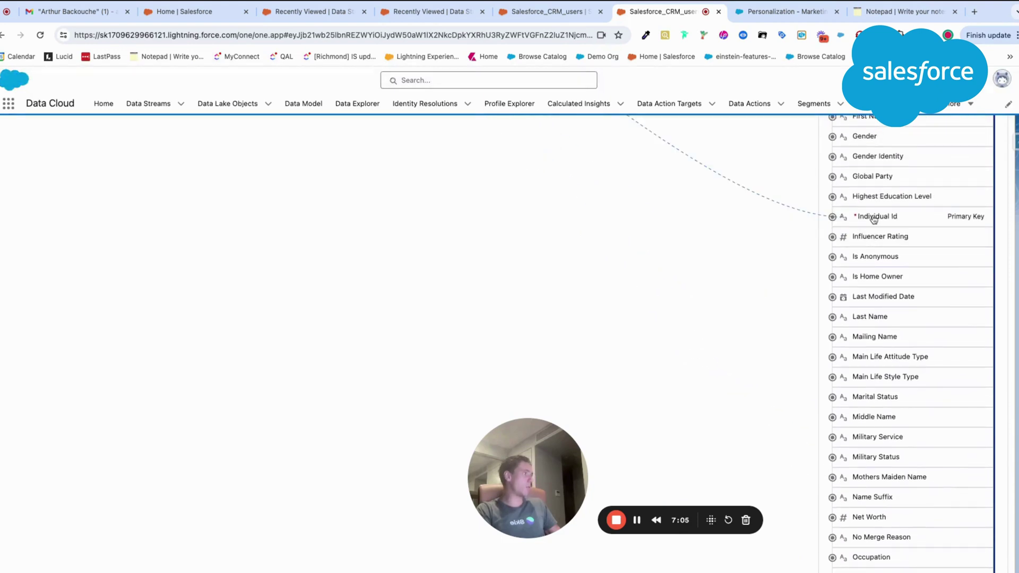
pyautogui.click(873, 215)
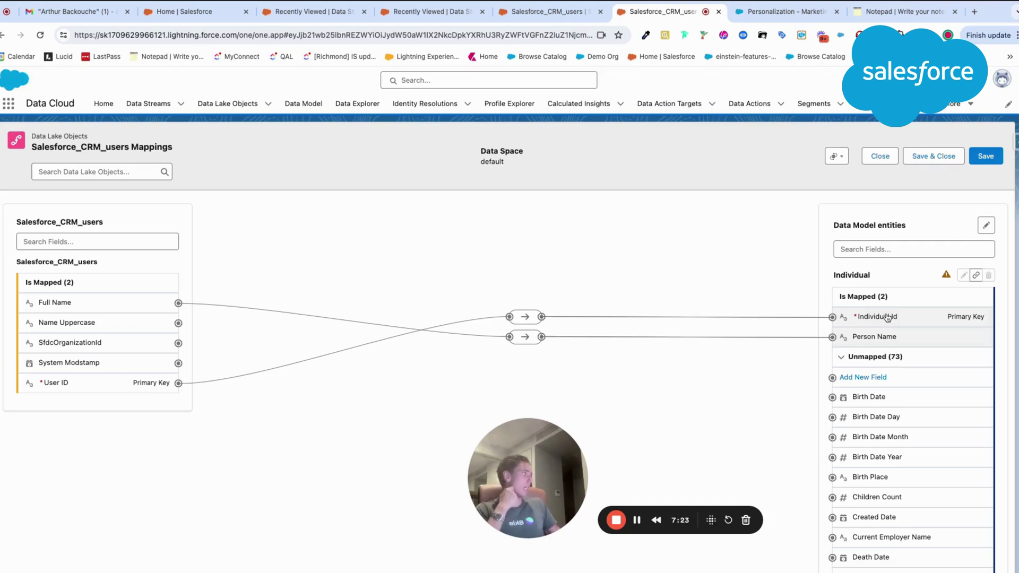
pyautogui.click(984, 161)
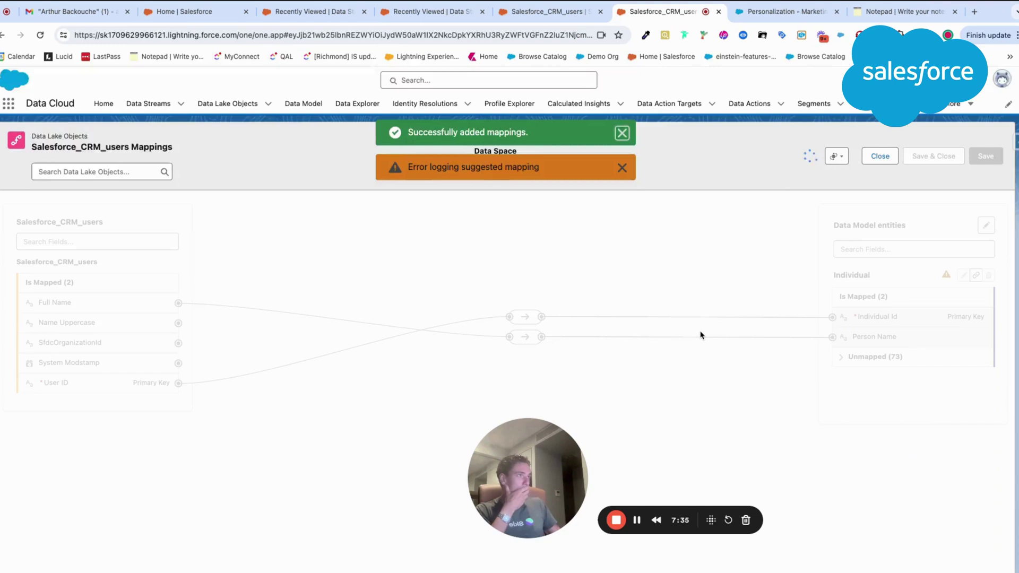
pyautogui.click(622, 168)
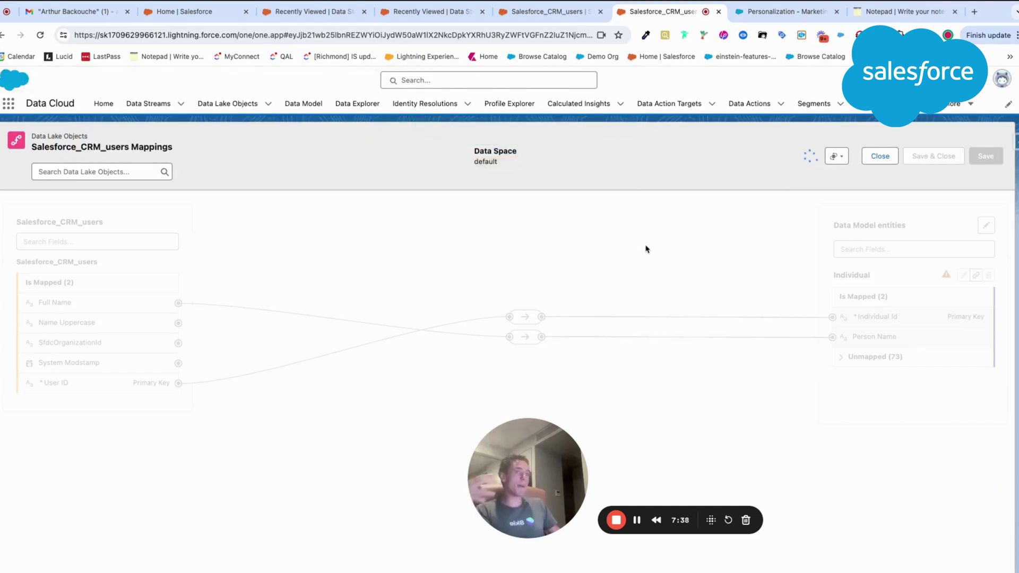
pyautogui.click(953, 162)
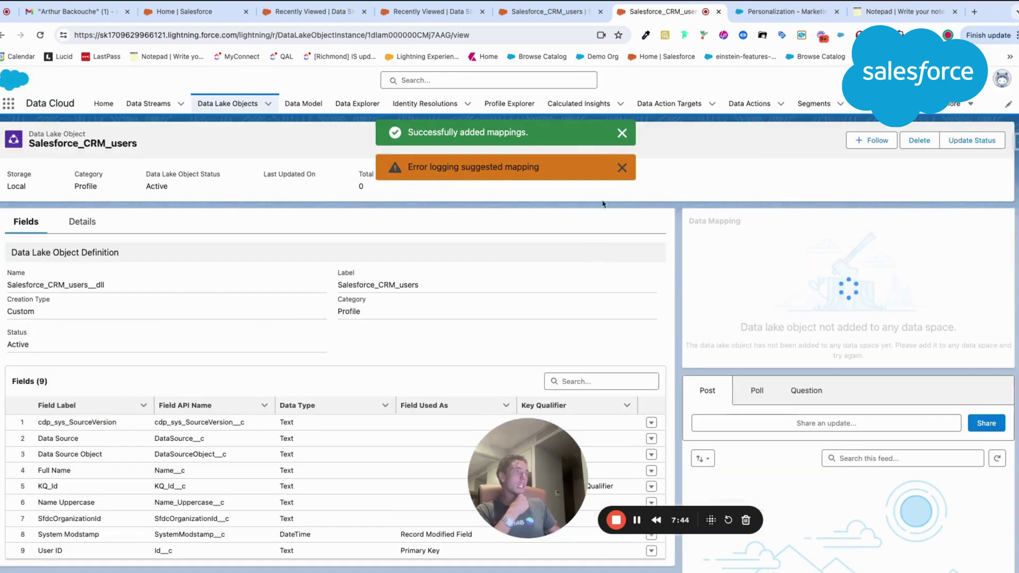
# Step: Dismiss the notifications, review the saved Individual mappings, and close the review
pyautogui.click(622, 167)
pyautogui.click(623, 134)
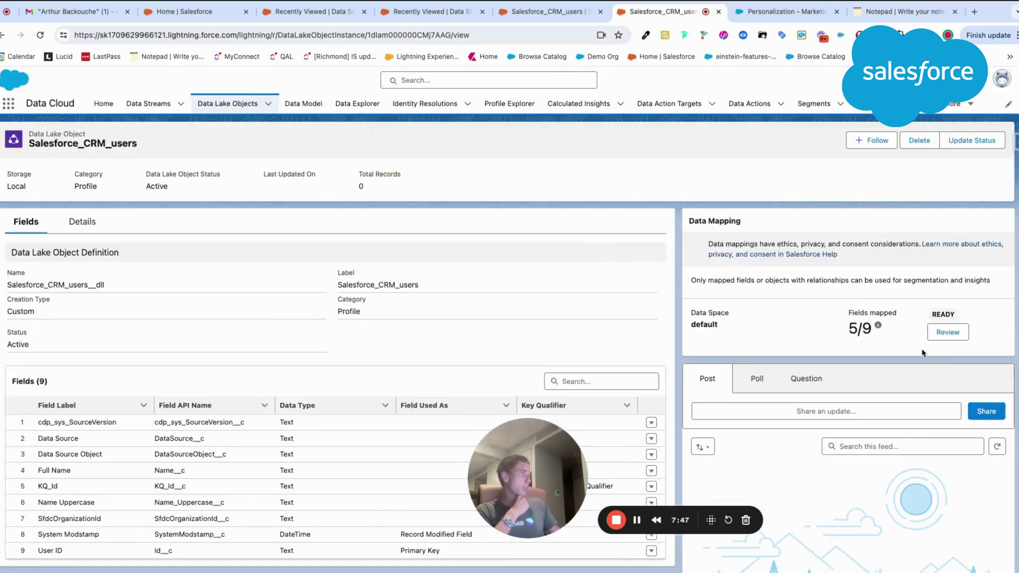
pyautogui.scroll(-3, 745, 351)
pyautogui.scroll(3, 745, 350)
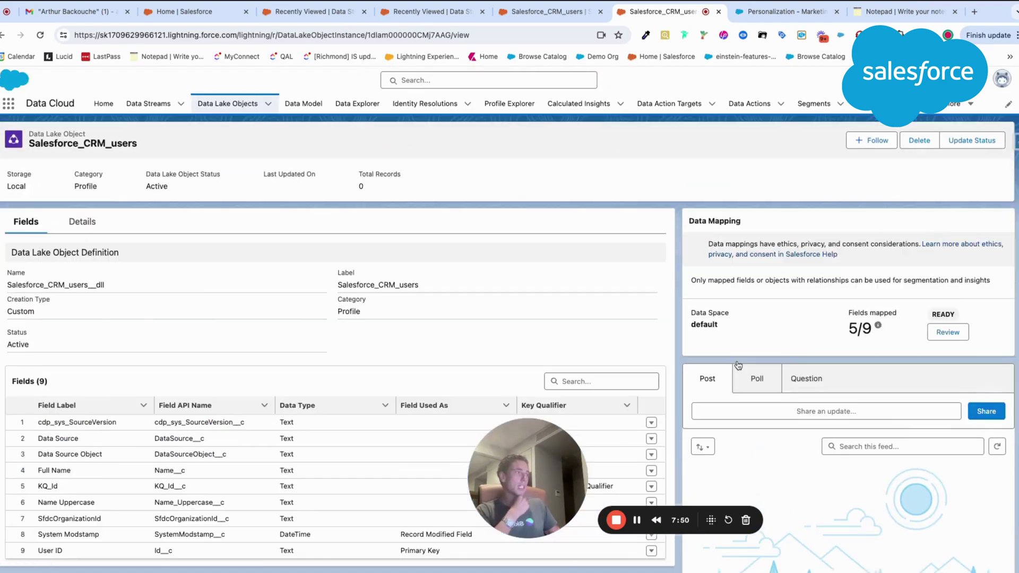
pyautogui.click(927, 332)
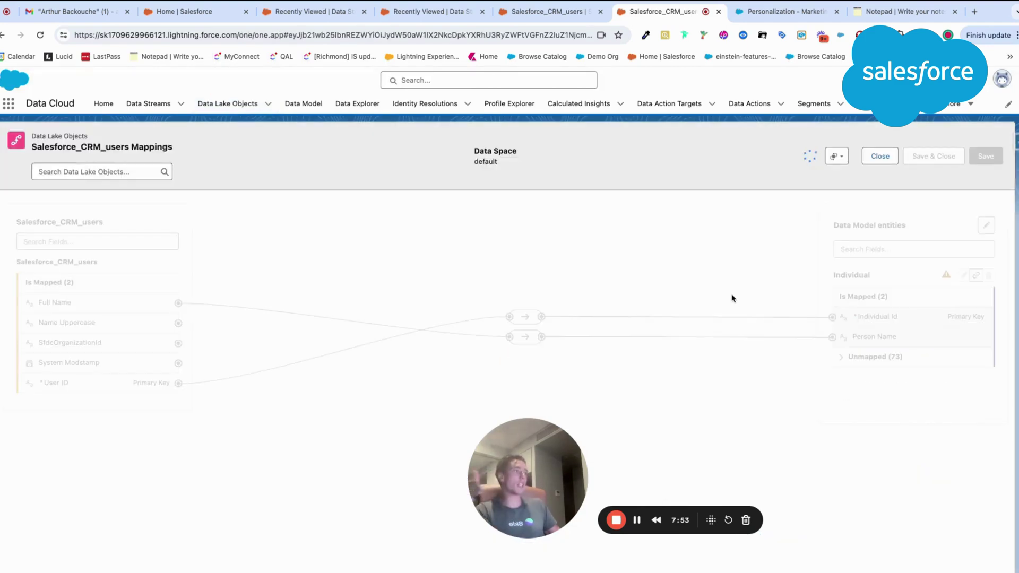
pyautogui.click(880, 155)
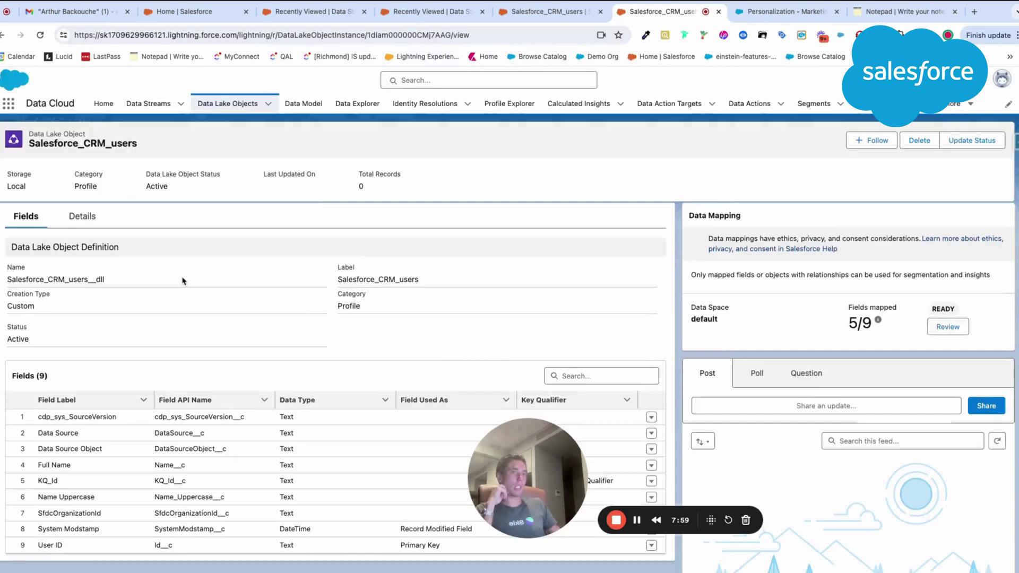
pyautogui.scroll(-5, 175, 330)
pyautogui.scroll(5, 210, 219)
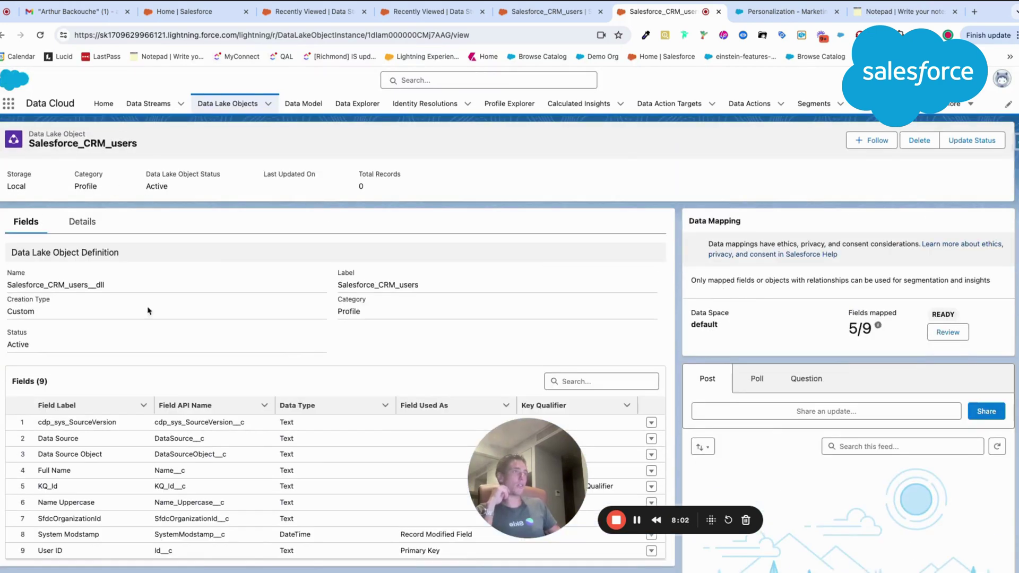
# Step: Open the Individual data model object and check its empty Relationships tab
pyautogui.click(301, 105)
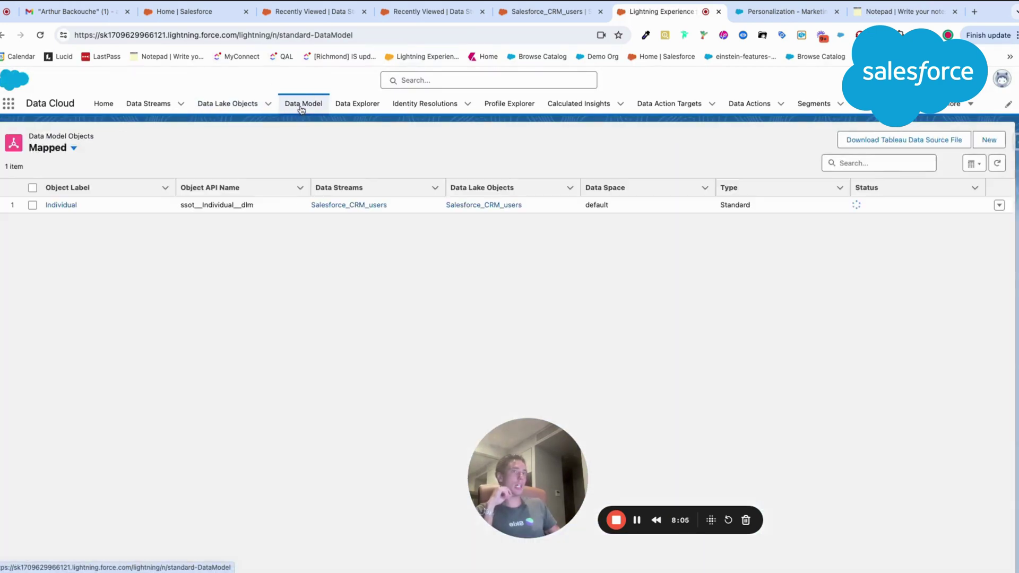
pyautogui.click(67, 206)
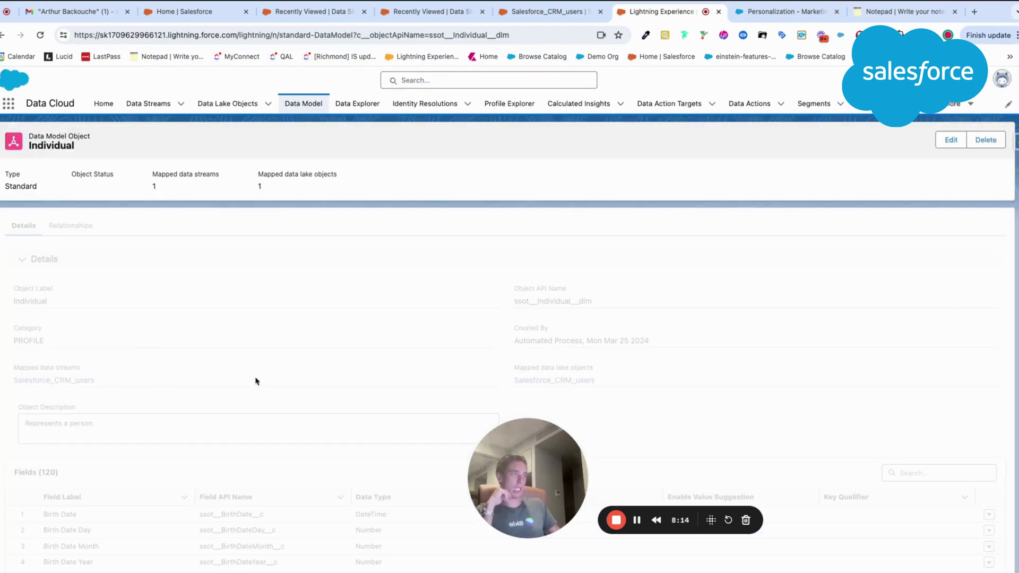
pyautogui.scroll(-5, 267, 345)
pyautogui.scroll(5, 267, 360)
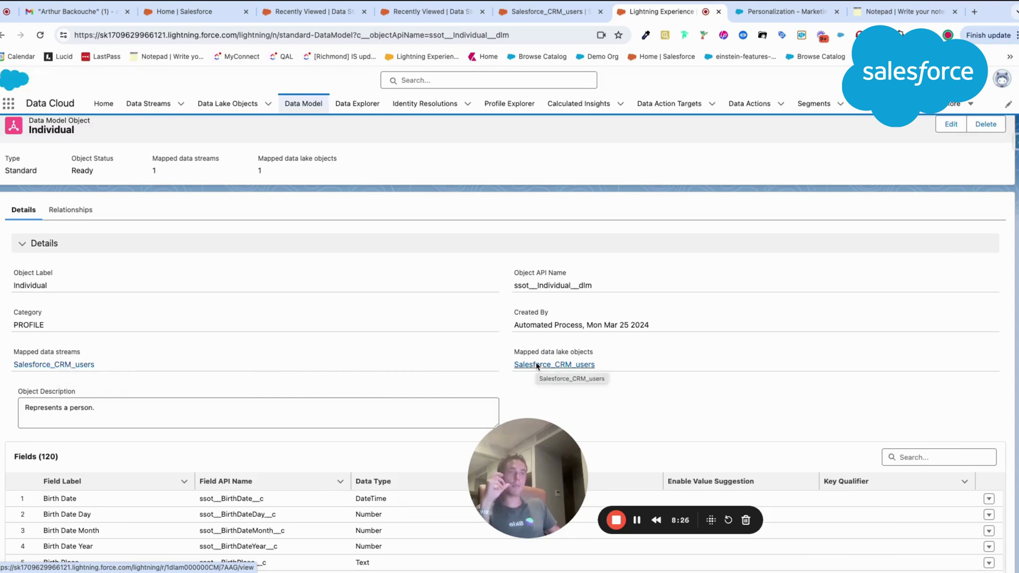
pyautogui.scroll(-10, 536, 366)
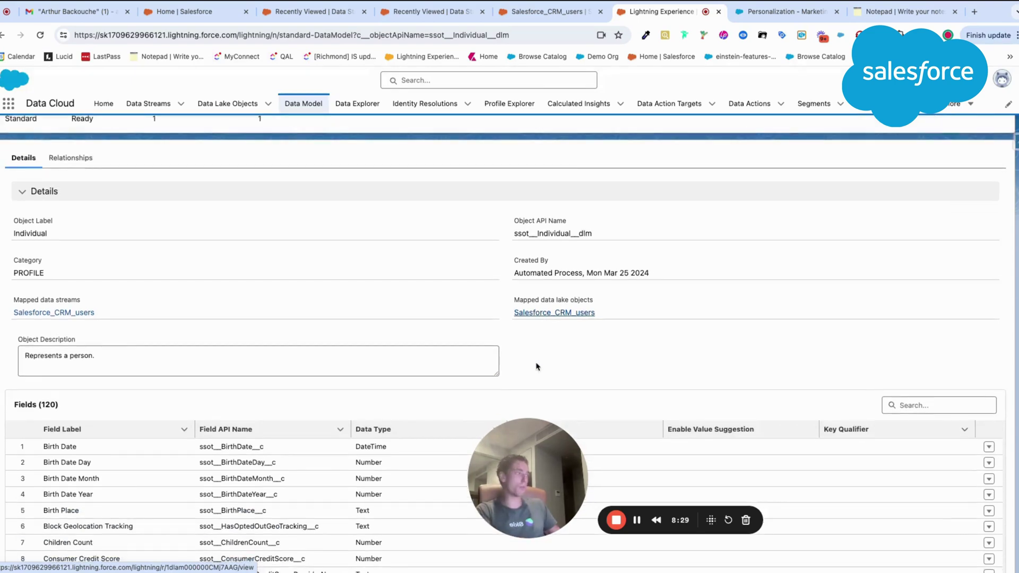
pyautogui.scroll(10, 537, 365)
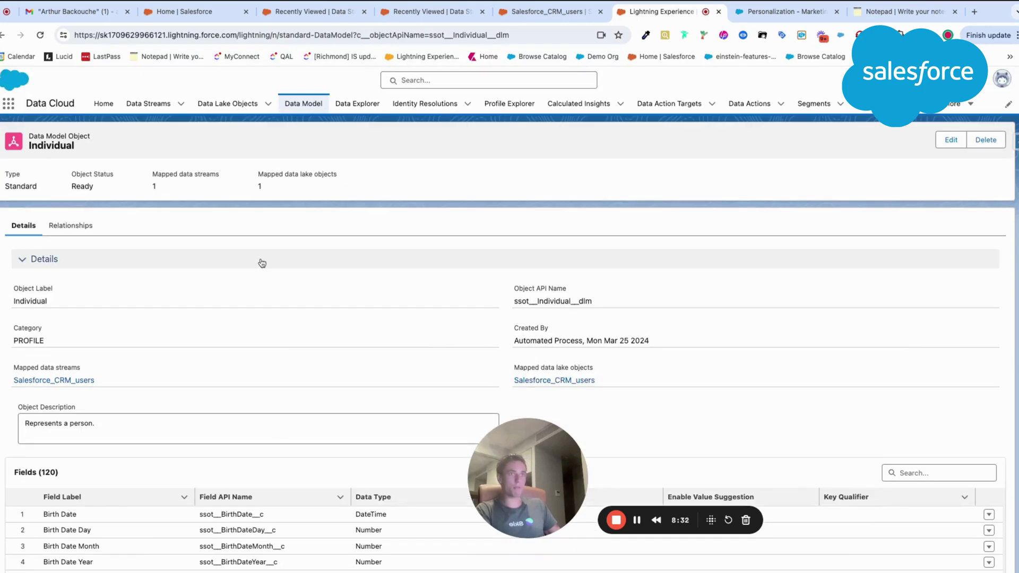
pyautogui.click(89, 227)
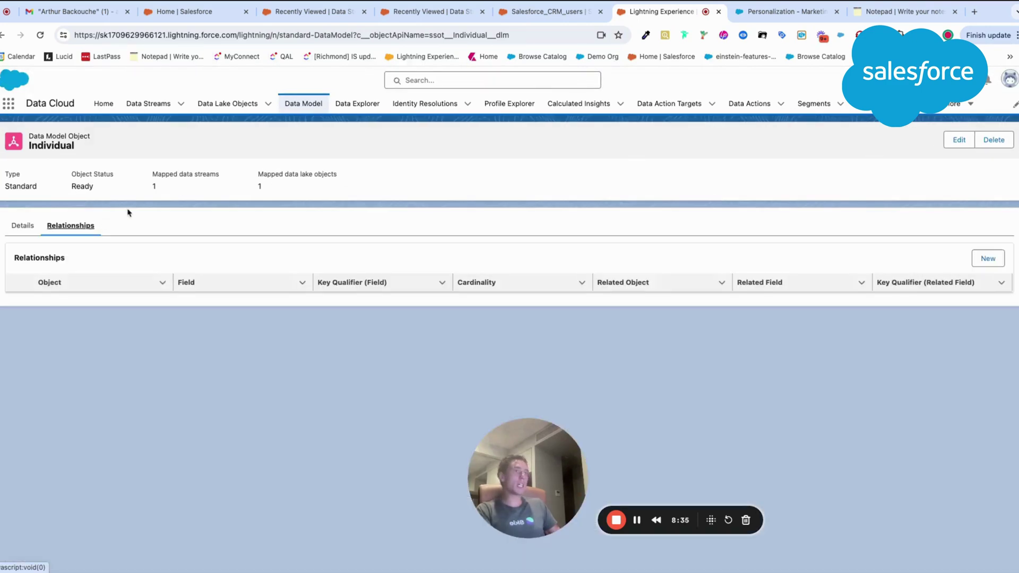
# Step: View the Individual data model object's five columns in Data Explorer, then return to Data Streams
pyautogui.click(363, 106)
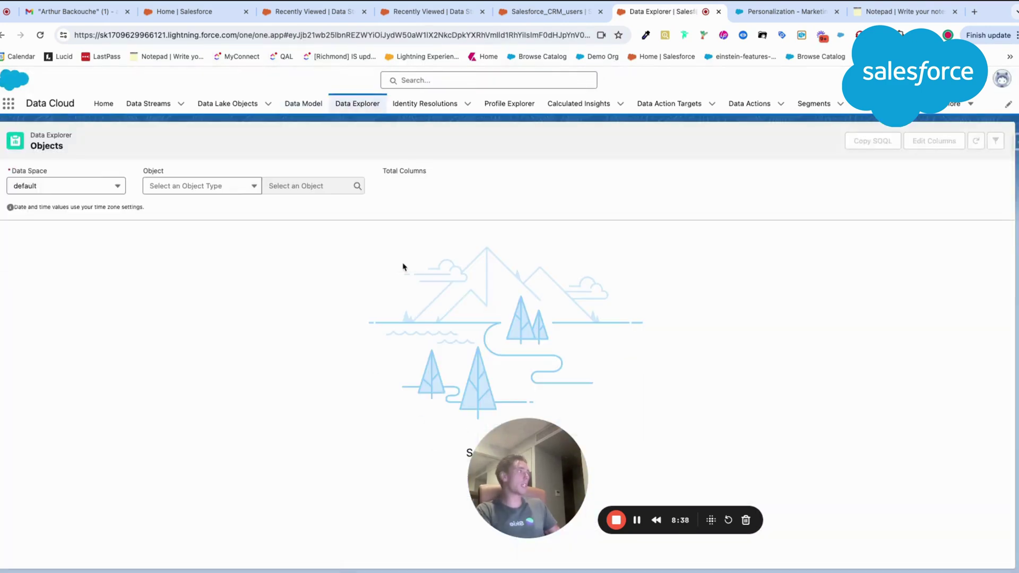
pyautogui.click(153, 189)
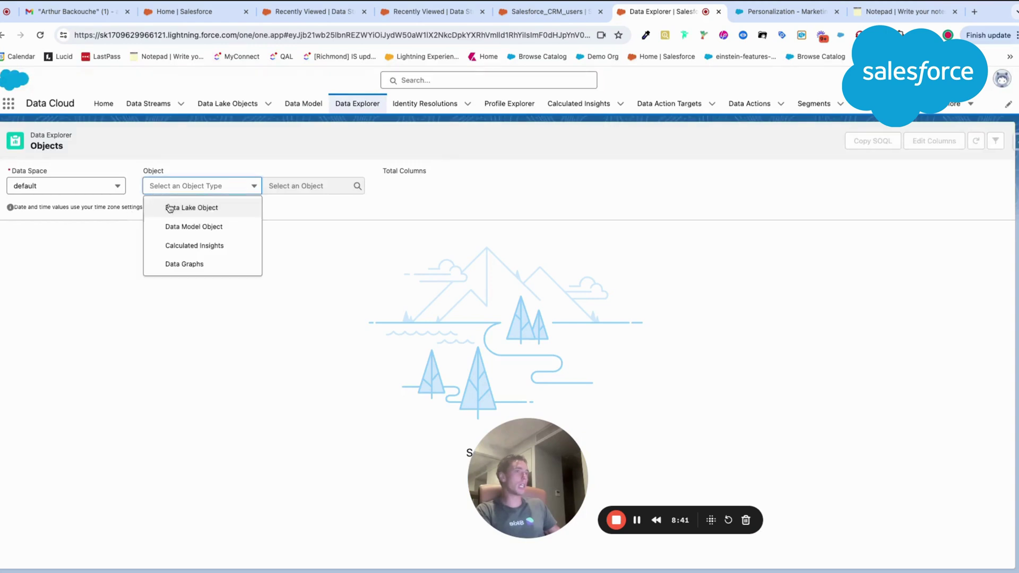
pyautogui.click(171, 227)
pyautogui.click(287, 192)
pyautogui.click(292, 206)
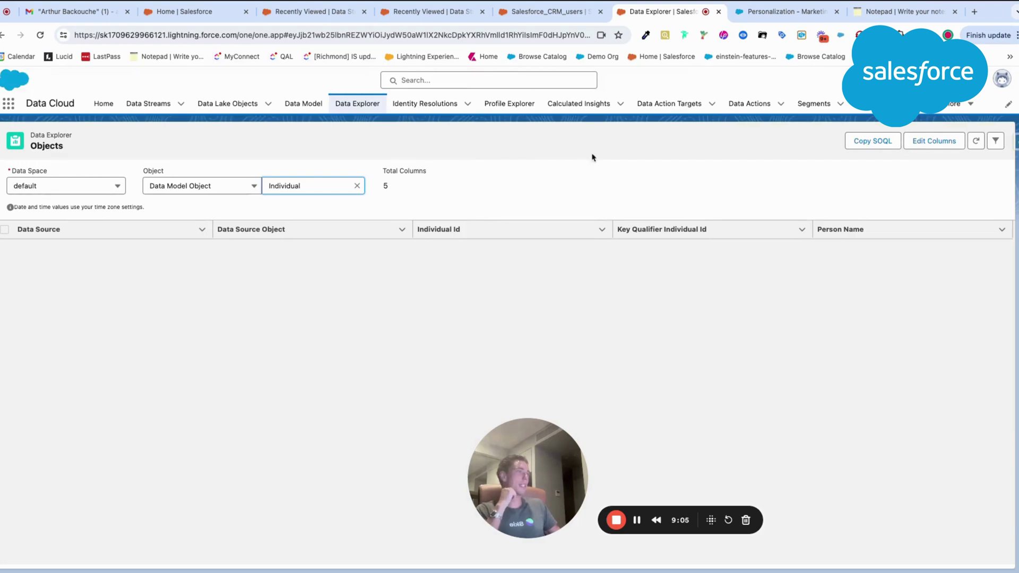
pyautogui.click(152, 104)
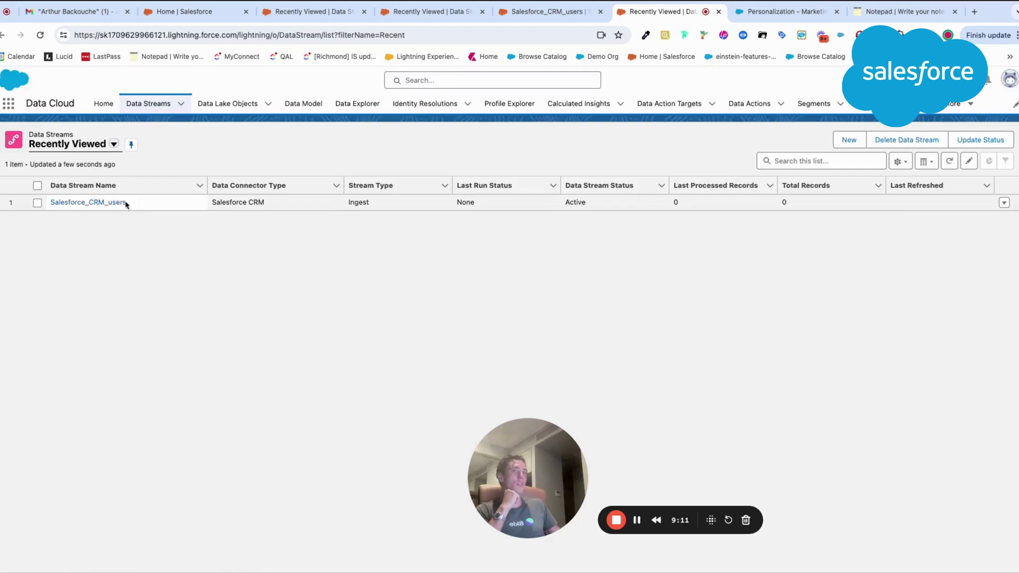
# Step: Queue a Refresh Now run of Salesforce_CRM_users, then begin a new segment from the Segments list
pyautogui.click(55, 203)
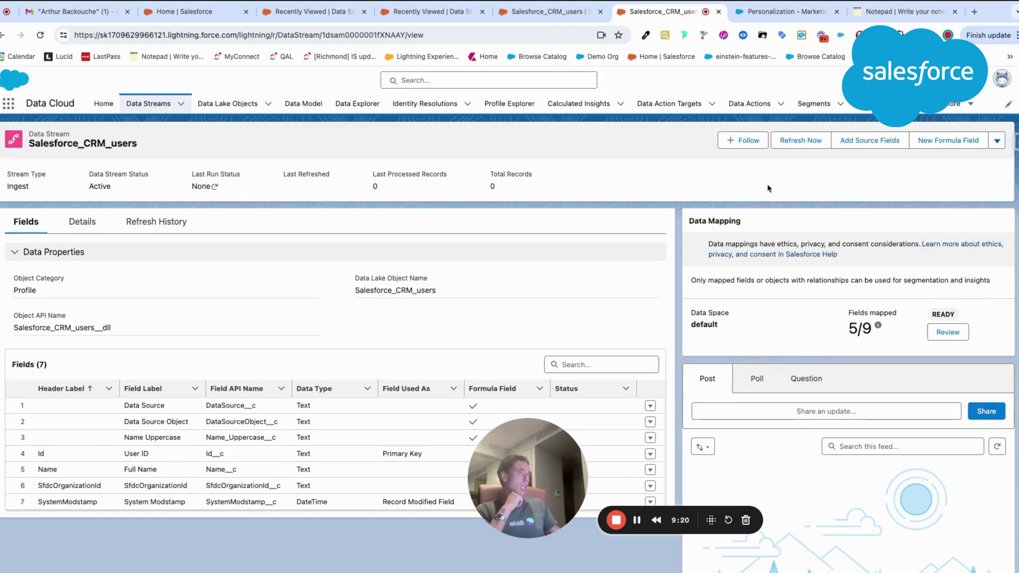
pyautogui.click(801, 141)
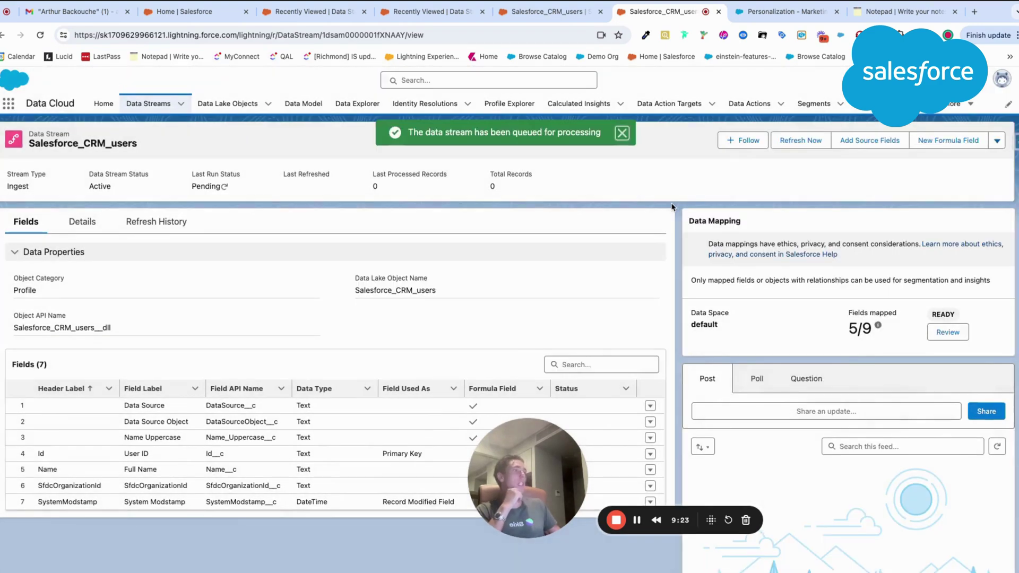
pyautogui.click(621, 134)
pyautogui.click(814, 103)
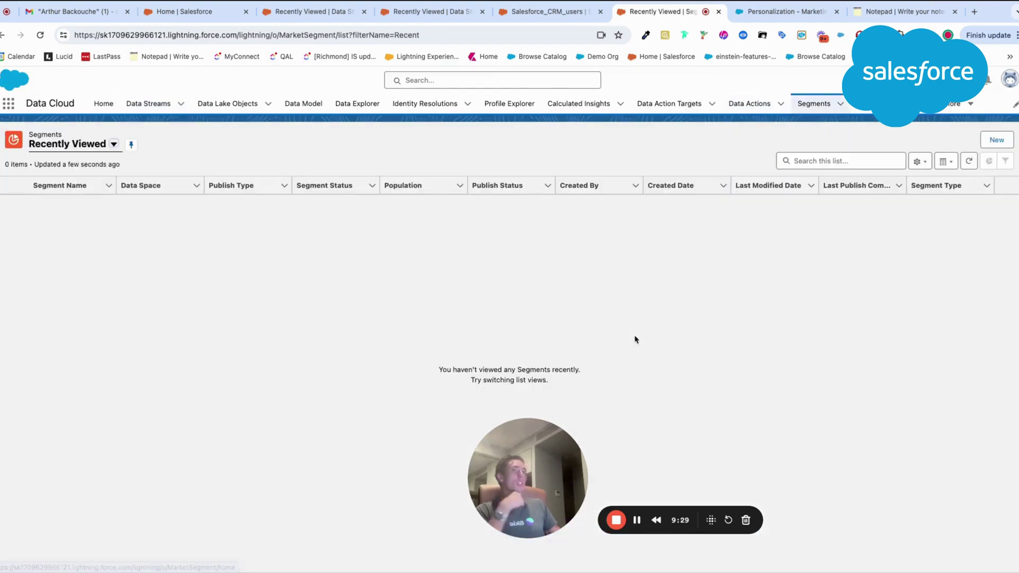
pyautogui.click(75, 146)
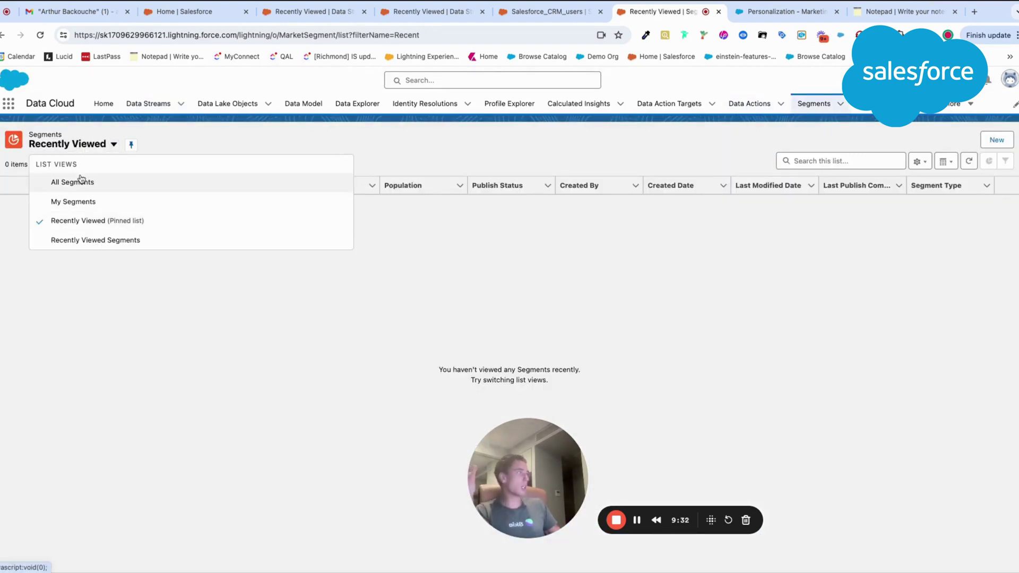
pyautogui.click(61, 156)
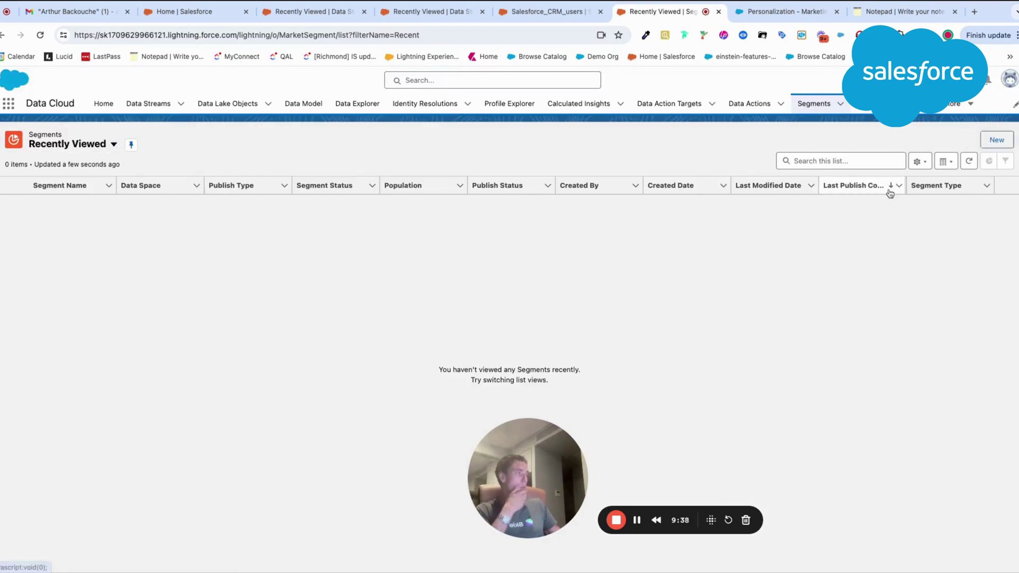
pyautogui.click(997, 140)
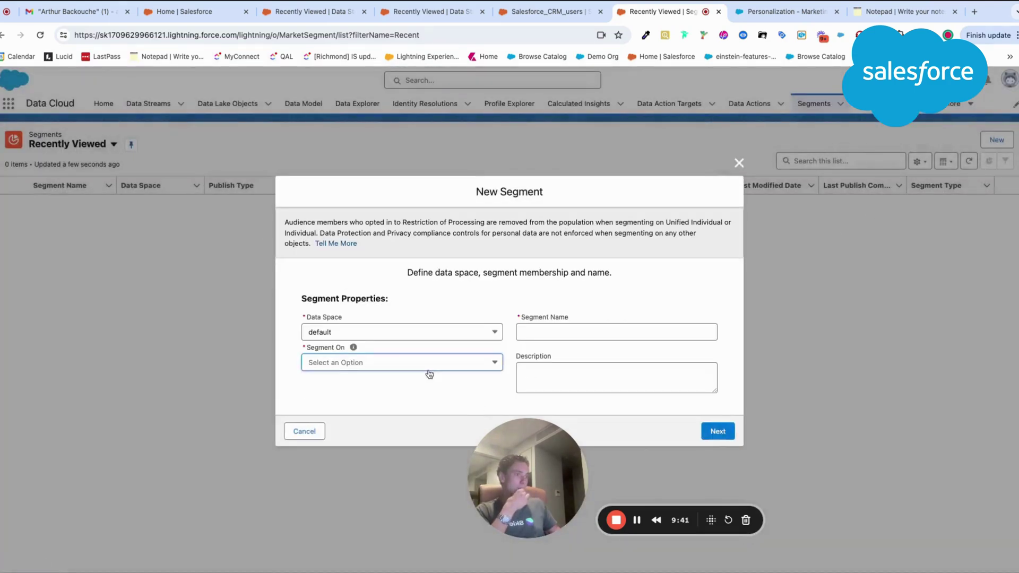
# Step: Set the new segment on Individual and name it 'Indivual_Name'
pyautogui.click(428, 371)
pyautogui.click(418, 386)
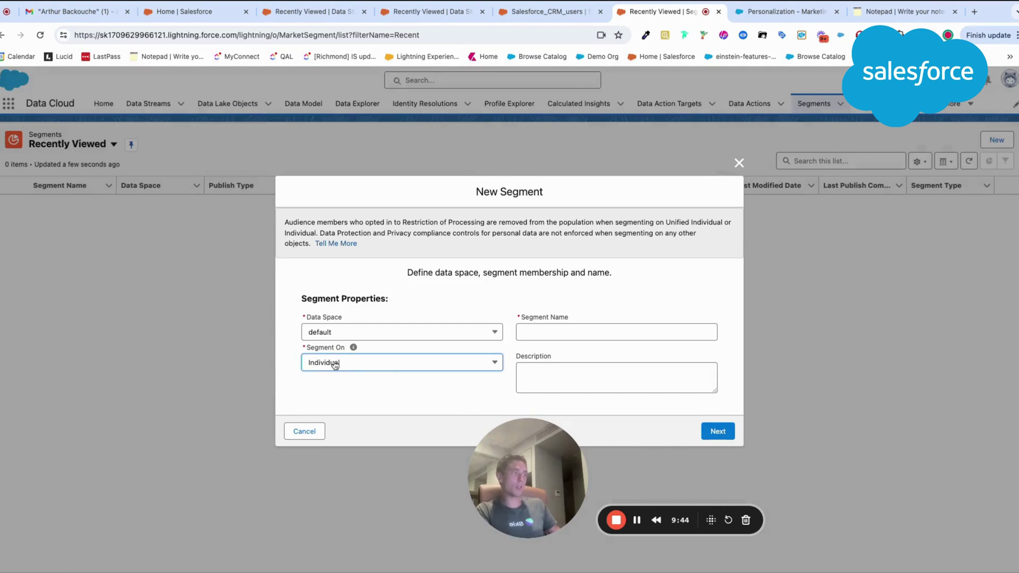
pyautogui.click(553, 333)
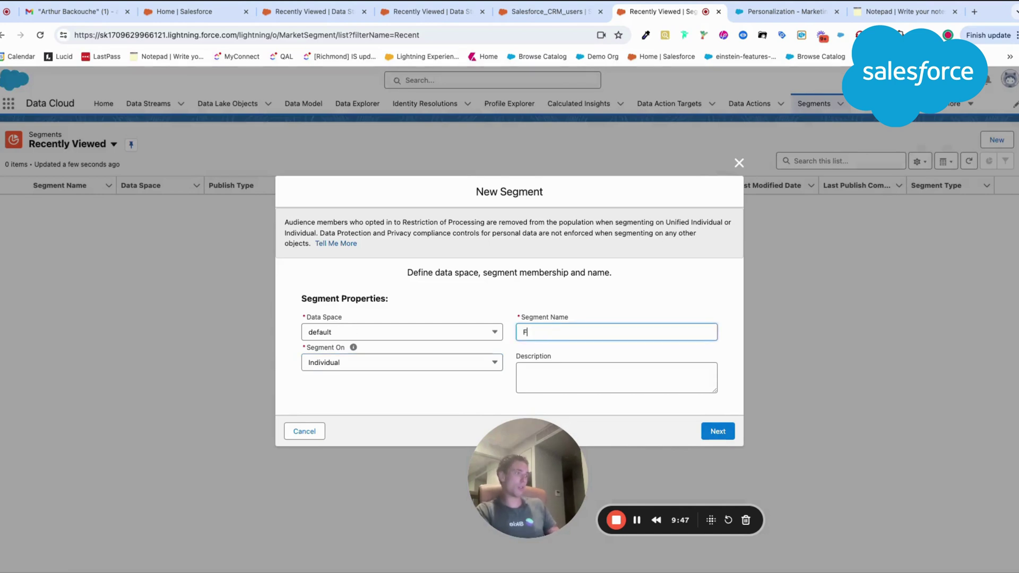
pyautogui.press('BackSpace')
pyautogui.press('BackSpace')
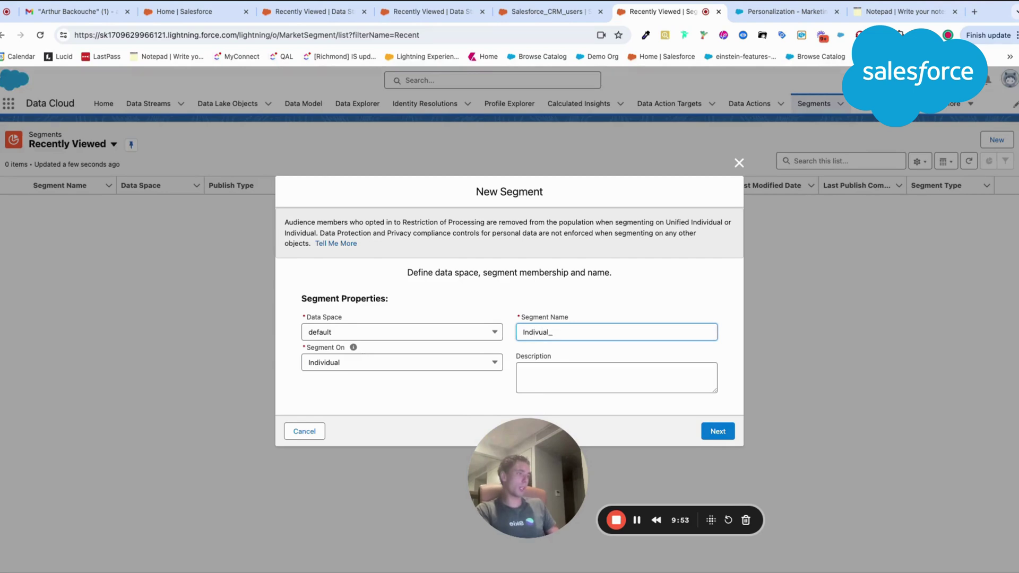
pyautogui.write('Name')
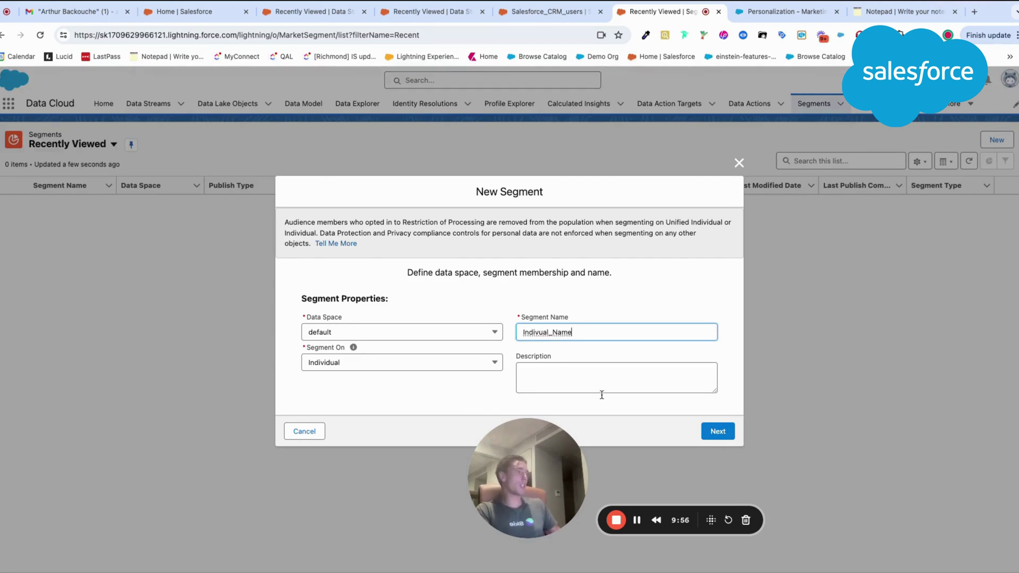
pyautogui.click(717, 430)
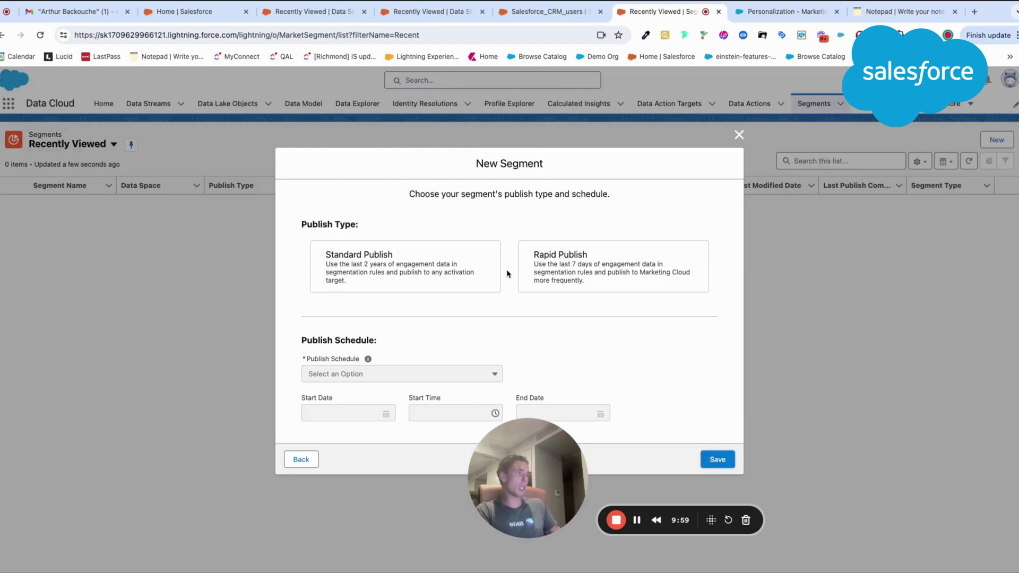
# Step: Choose Rapid Publish with a Don't refresh schedule and save the segment
pyautogui.click(616, 274)
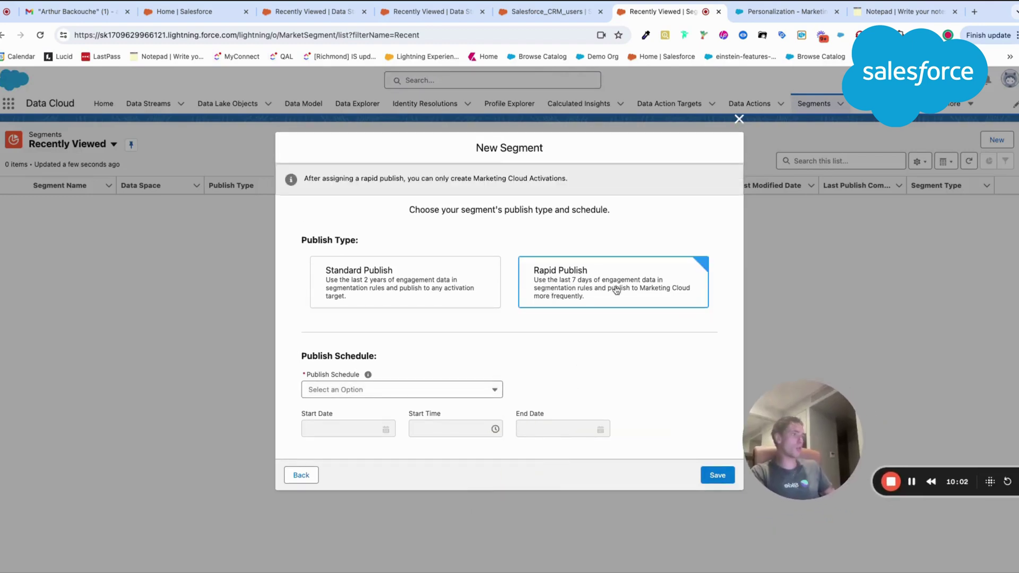
pyautogui.click(364, 389)
pyautogui.click(368, 410)
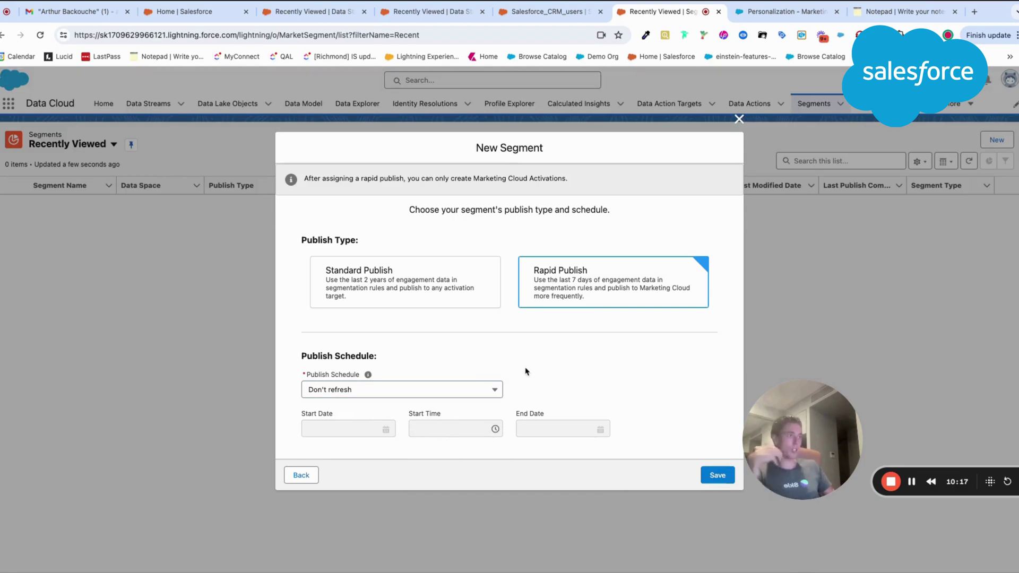
pyautogui.click(717, 476)
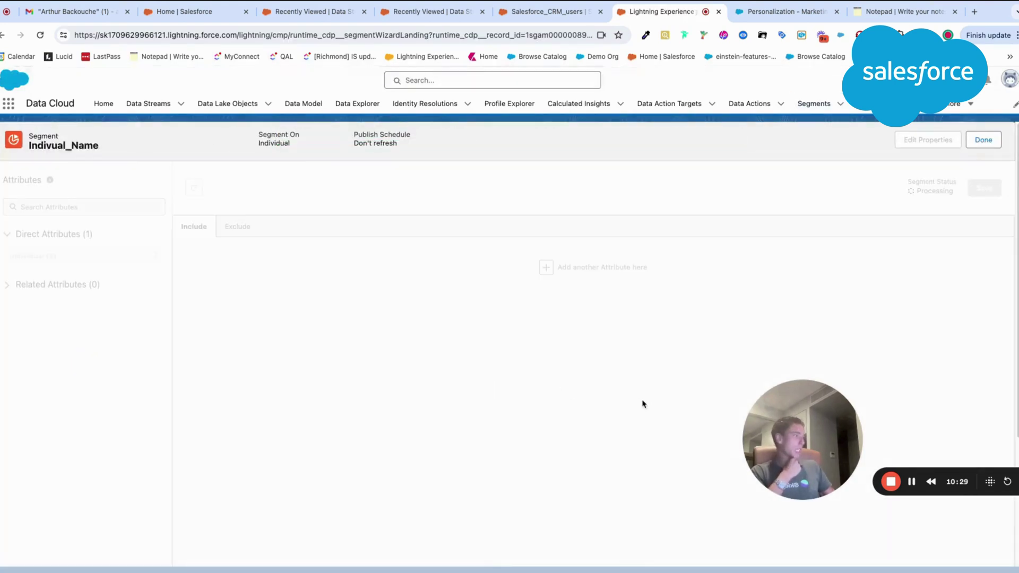
pyautogui.moveTo(840, 411); pyautogui.dragTo(441, 373)
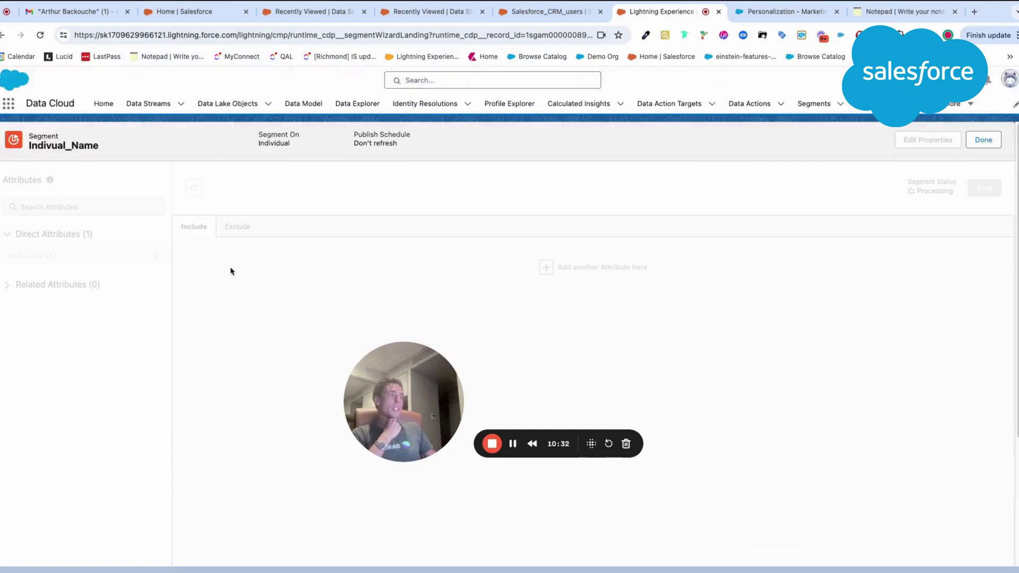